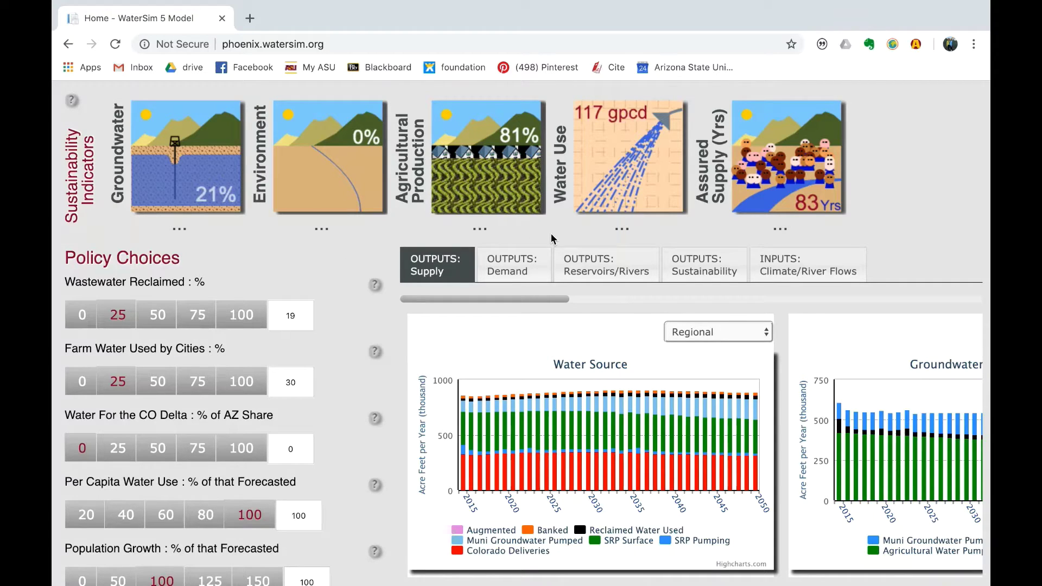
{"action": "scroll", "coordinate": [337, 269], "scroll_direction": "down", "scroll_amount": 1}
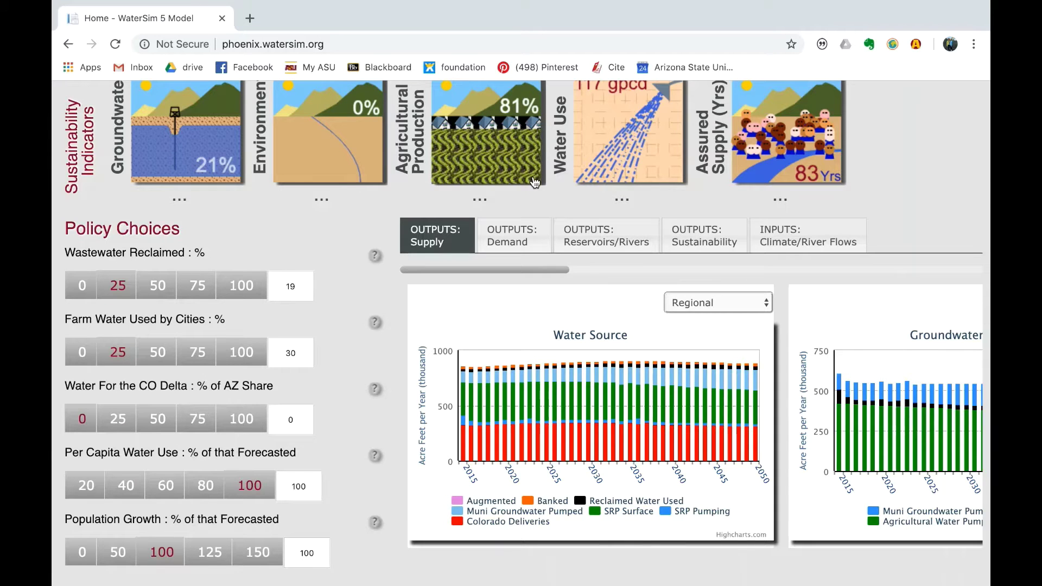
{"action": "scroll", "coordinate": [535, 182], "scroll_direction": "up", "scroll_amount": 1}
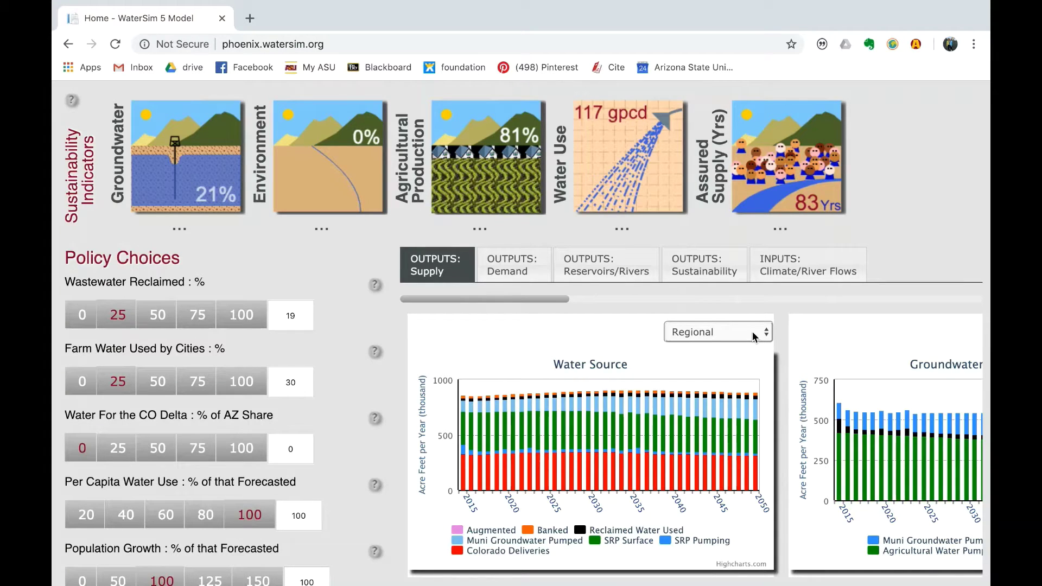
{"action": "left_click_drag", "start_coordinate": [324, 44], "coordinate": [221, 47]}
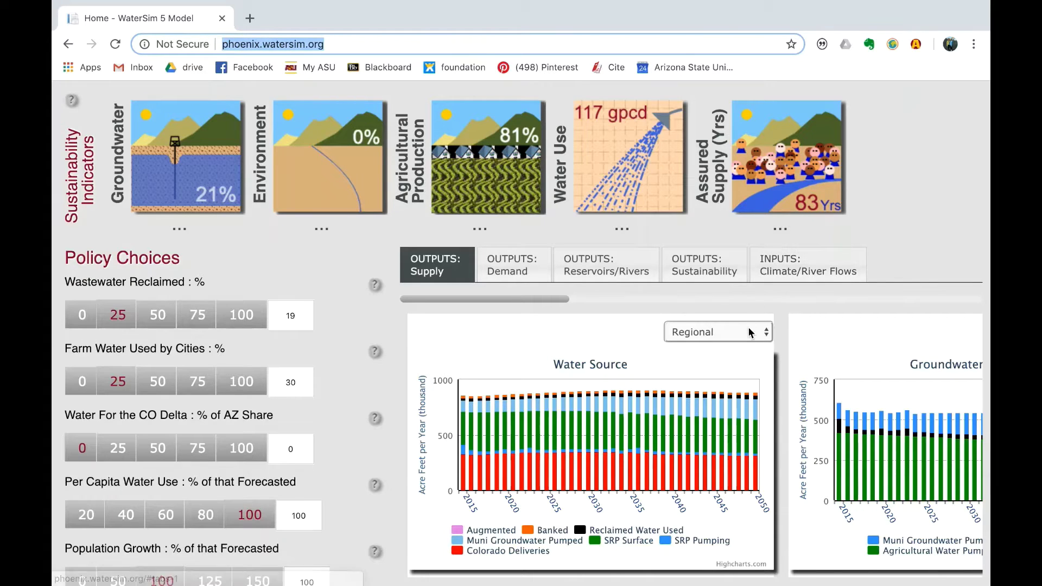
{"action": "left_click", "coordinate": [820, 299]}
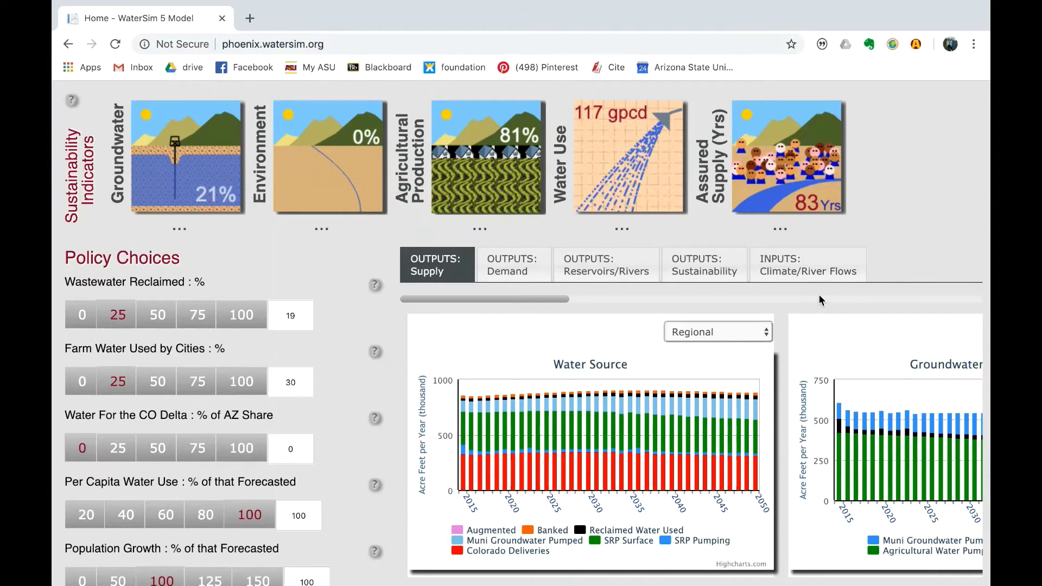
Display the Water Source chart for Phoenix, Scottsdale and Chandler one after another.
{"action": "left_click", "coordinate": [765, 336]}
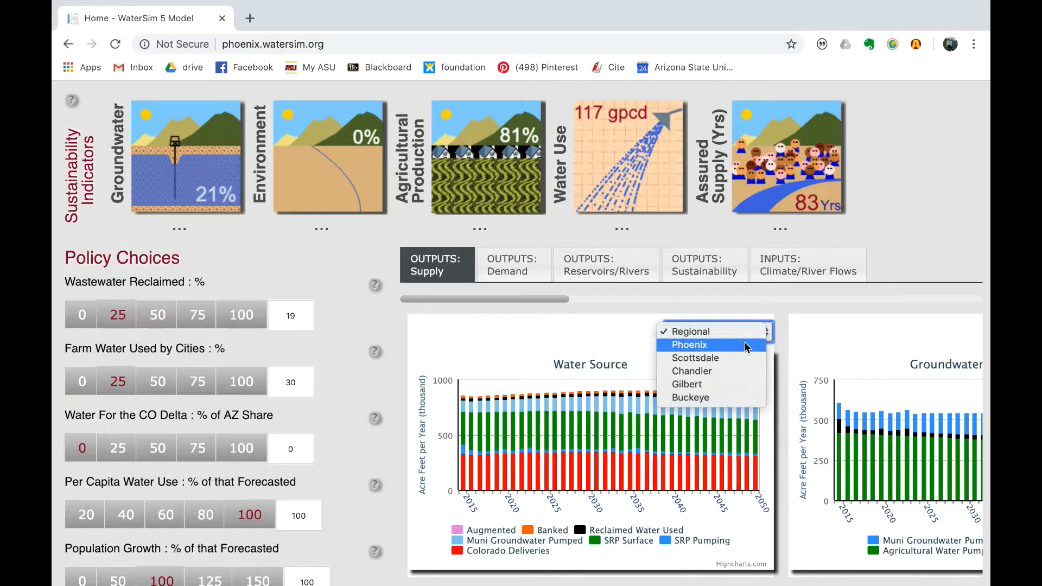
{"action": "left_click", "coordinate": [745, 345]}
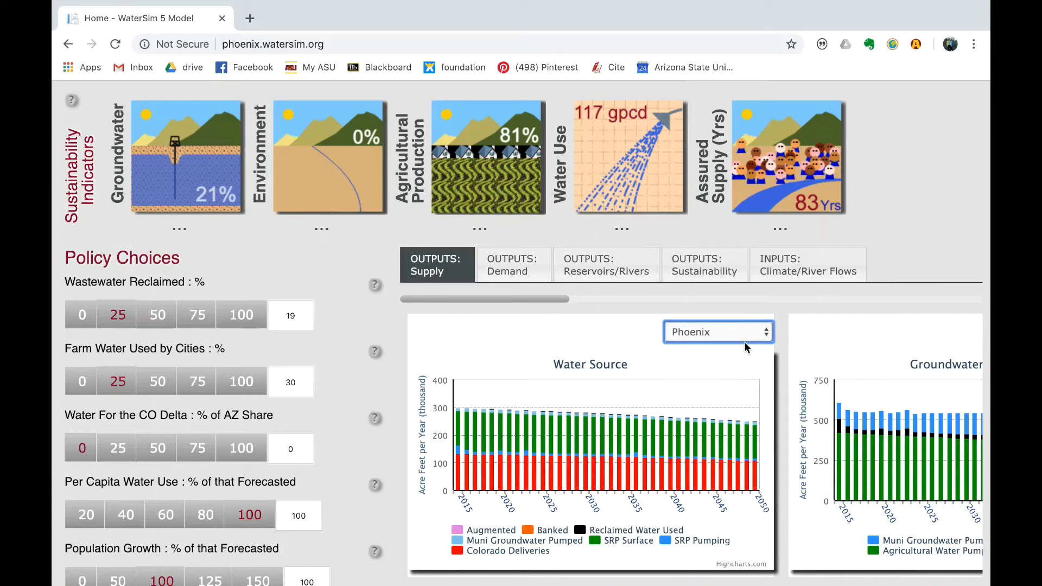
{"action": "left_click", "coordinate": [745, 341]}
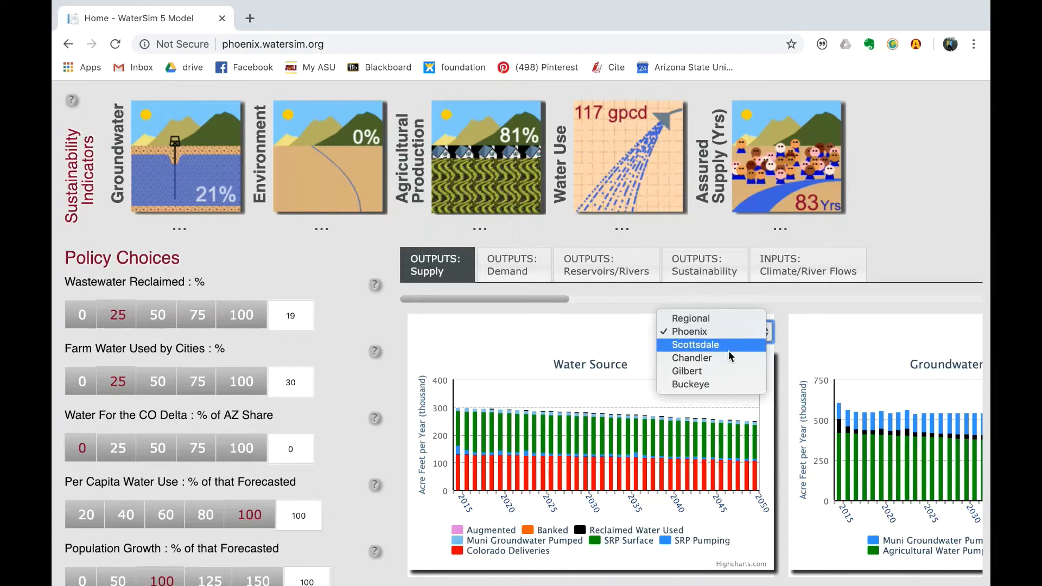
{"action": "key", "text": "Escape"}
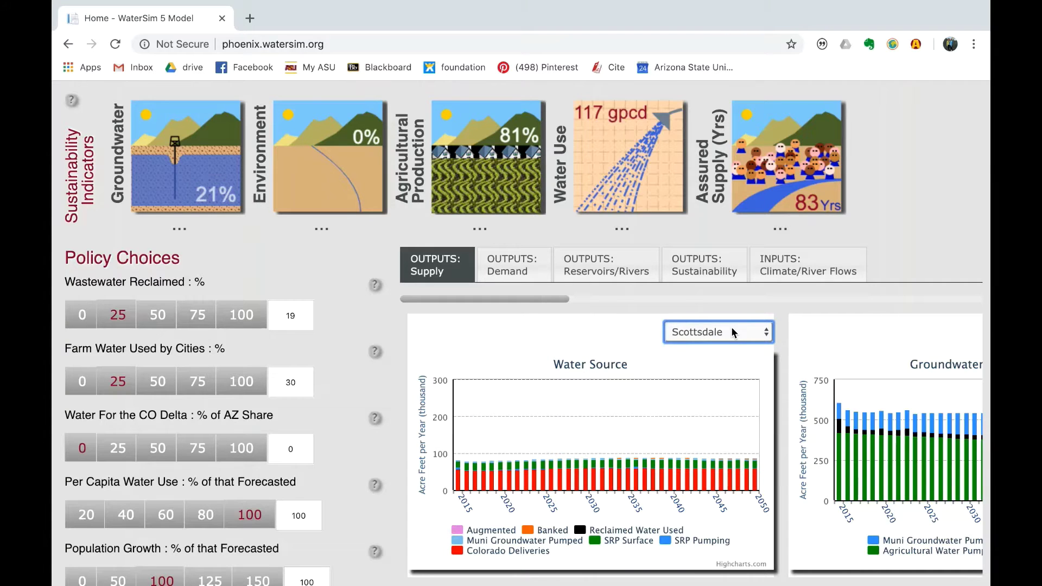
{"action": "left_click", "coordinate": [731, 328]}
{"action": "left_click", "coordinate": [730, 340]}
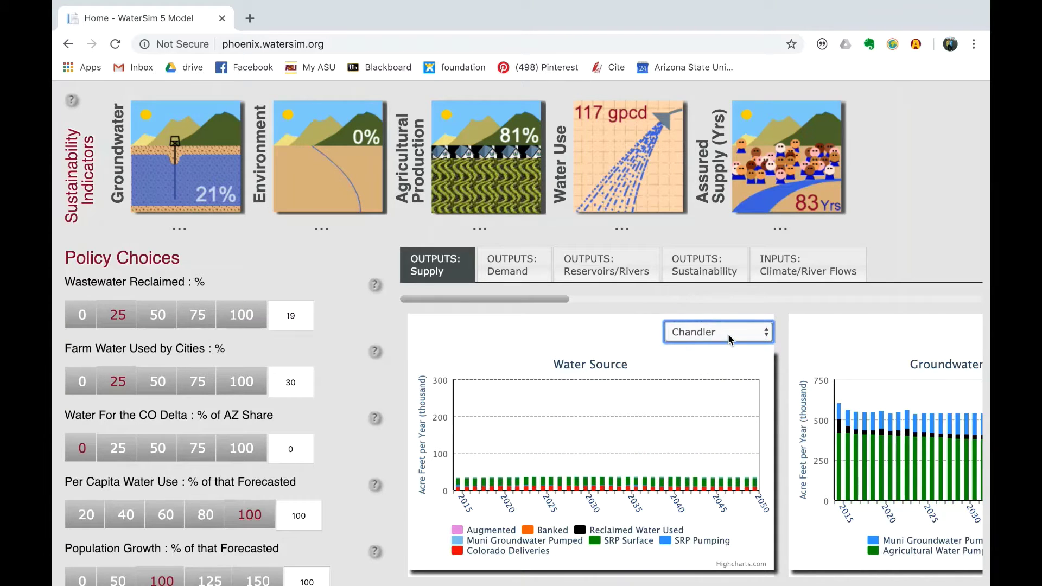
Display the Water Source chart for Gilbert and Buckeye, and return it to the Regional view.
{"action": "left_click", "coordinate": [728, 335]}
{"action": "left_click", "coordinate": [723, 344]}
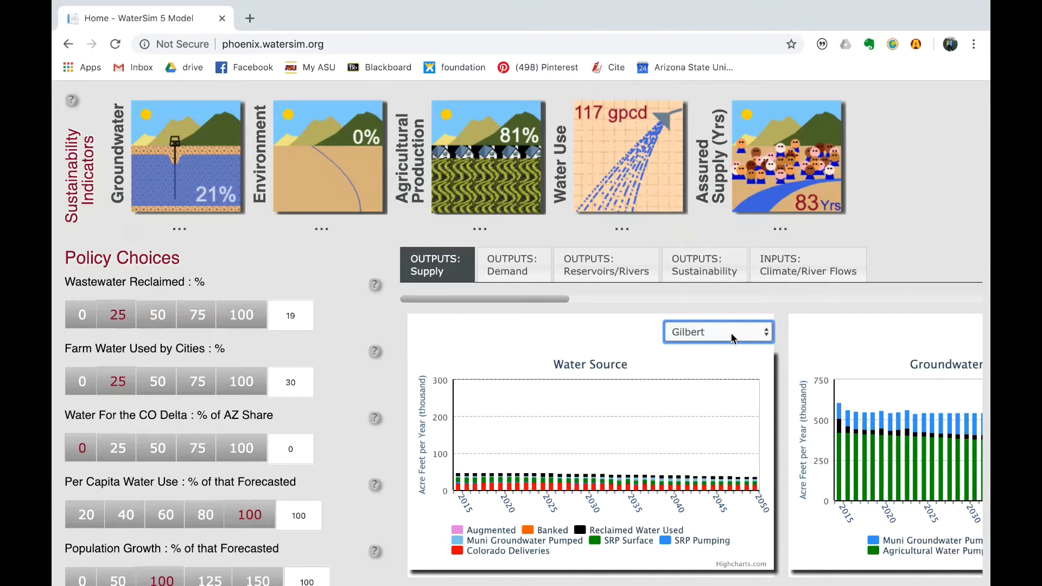
{"action": "left_click", "coordinate": [733, 338]}
{"action": "left_click", "coordinate": [725, 353]}
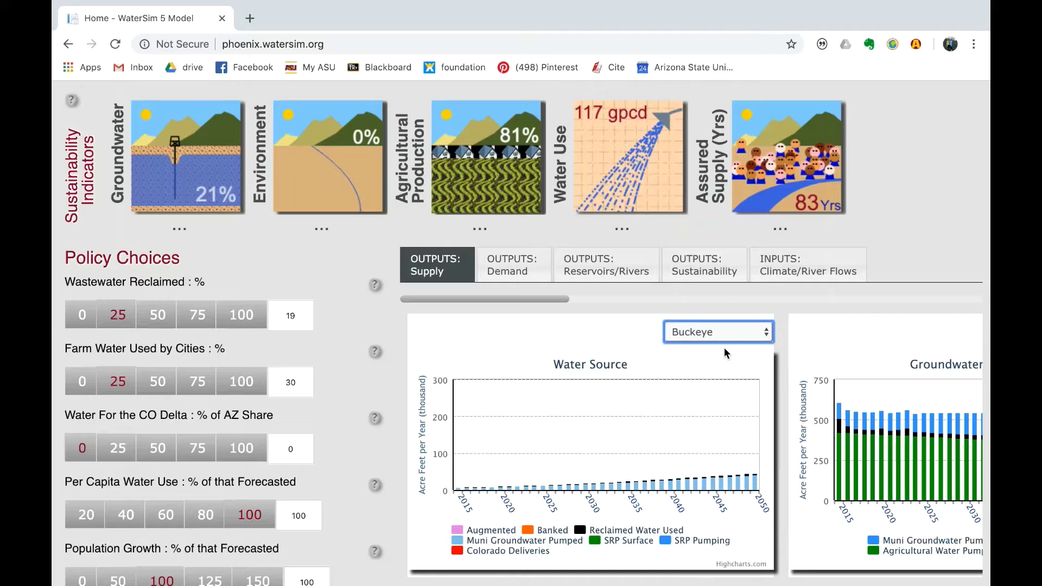
{"action": "left_click", "coordinate": [724, 336]}
{"action": "left_click", "coordinate": [699, 270]}
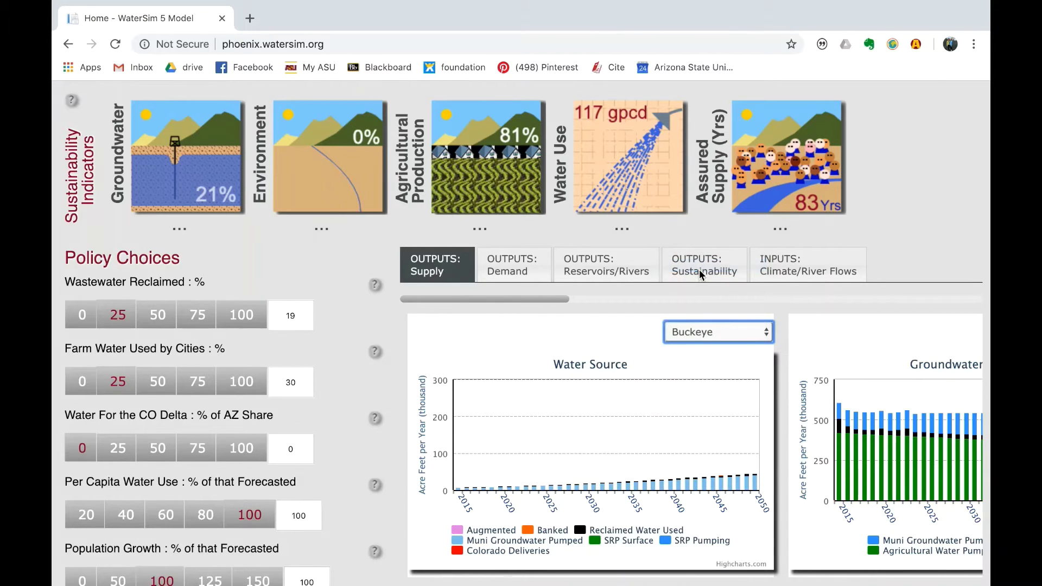
Look through the five Policy Choices, and open and close the help for Wastewater Reclaimed.
{"action": "left_click_drag", "start_coordinate": [65, 258], "coordinate": [173, 258]}
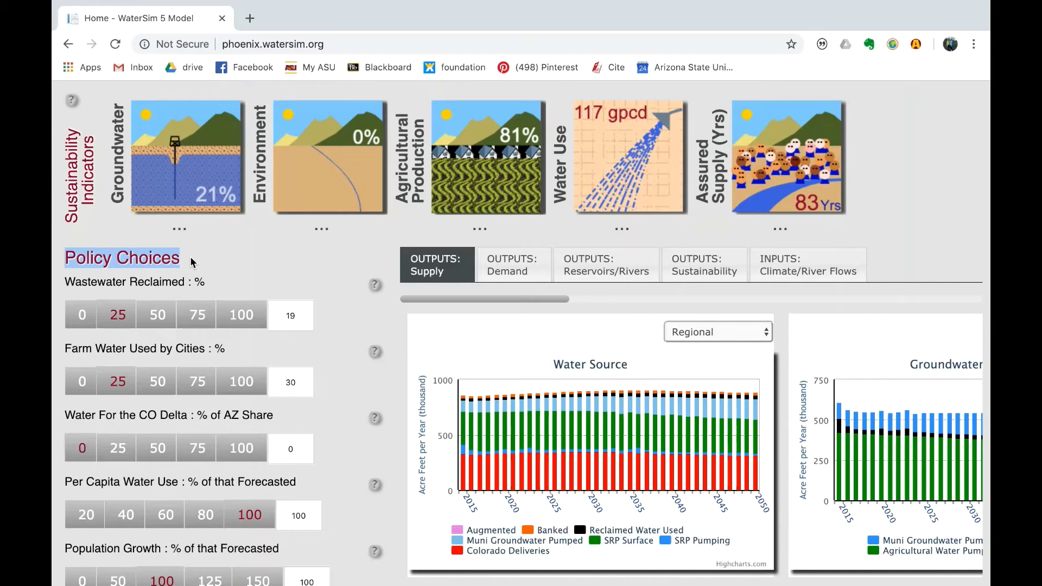
{"action": "left_click", "coordinate": [191, 260]}
{"action": "scroll", "coordinate": [191, 258], "scroll_direction": "down", "scroll_amount": 1}
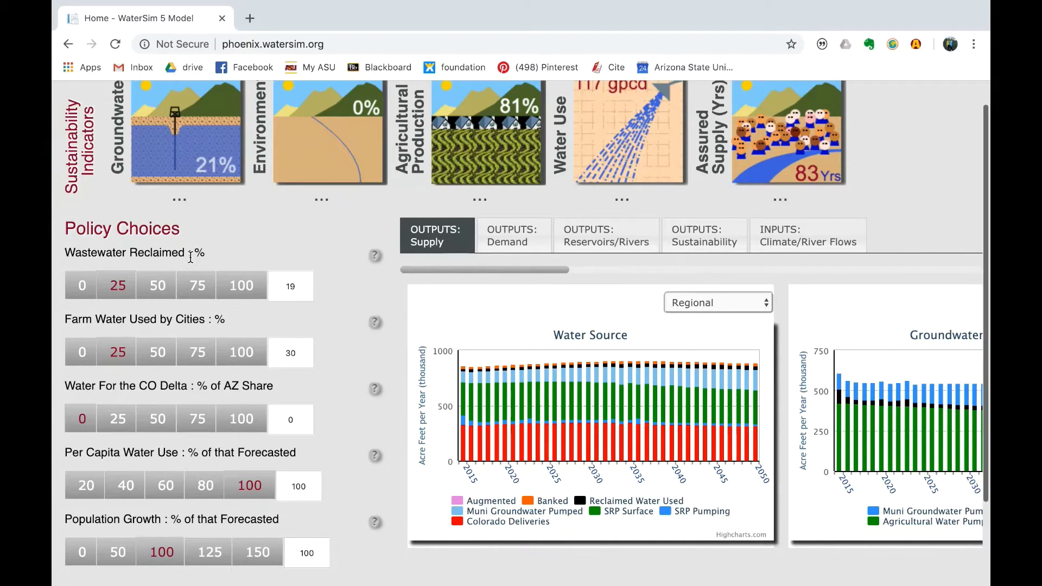
{"action": "scroll", "coordinate": [191, 257], "scroll_direction": "down", "scroll_amount": 1}
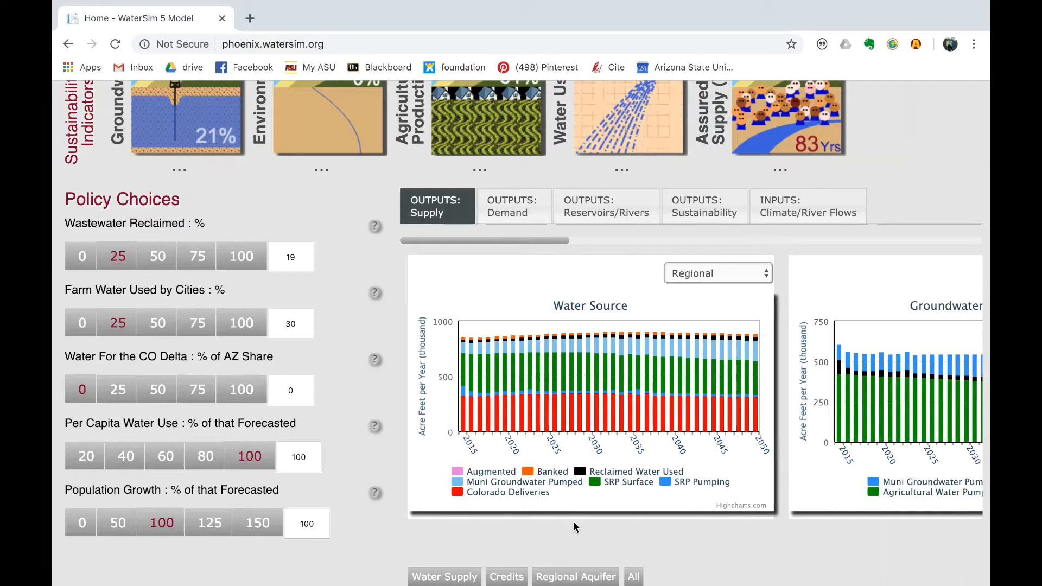
{"action": "scroll", "coordinate": [573, 521], "scroll_direction": "down", "scroll_amount": 3}
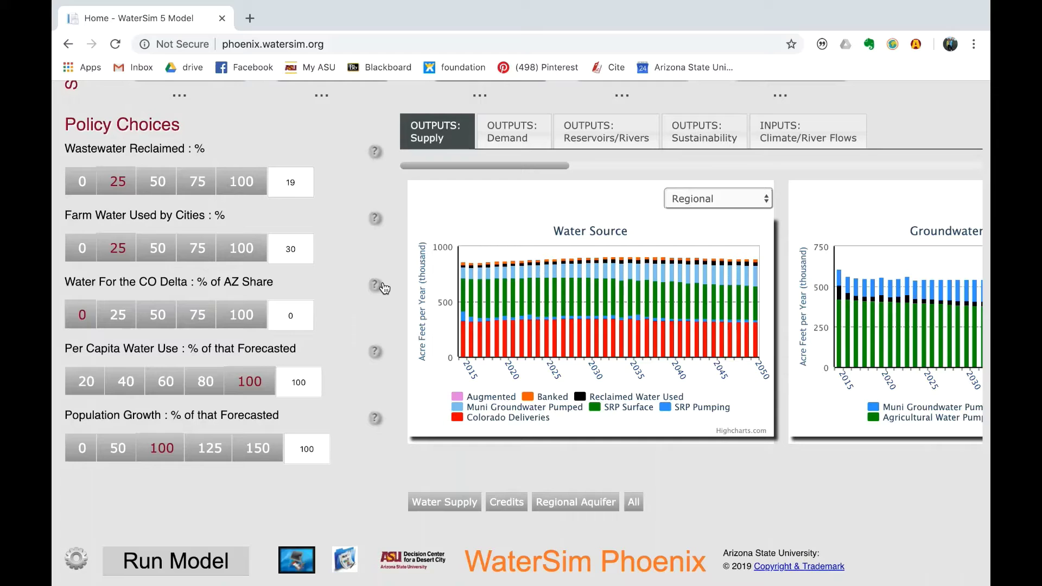
{"action": "left_click", "coordinate": [376, 152]}
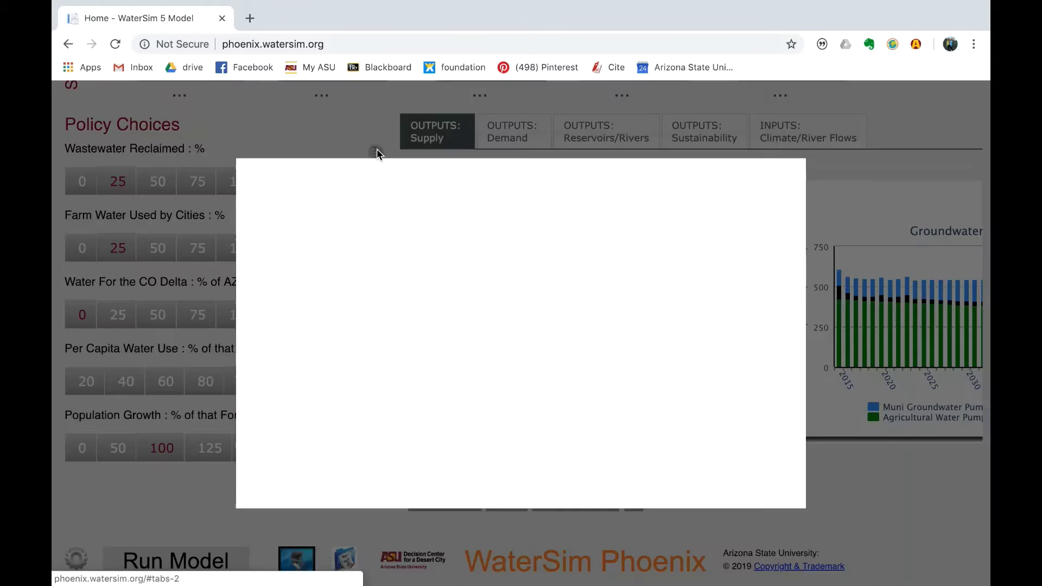
{"action": "left_click", "coordinate": [338, 130]}
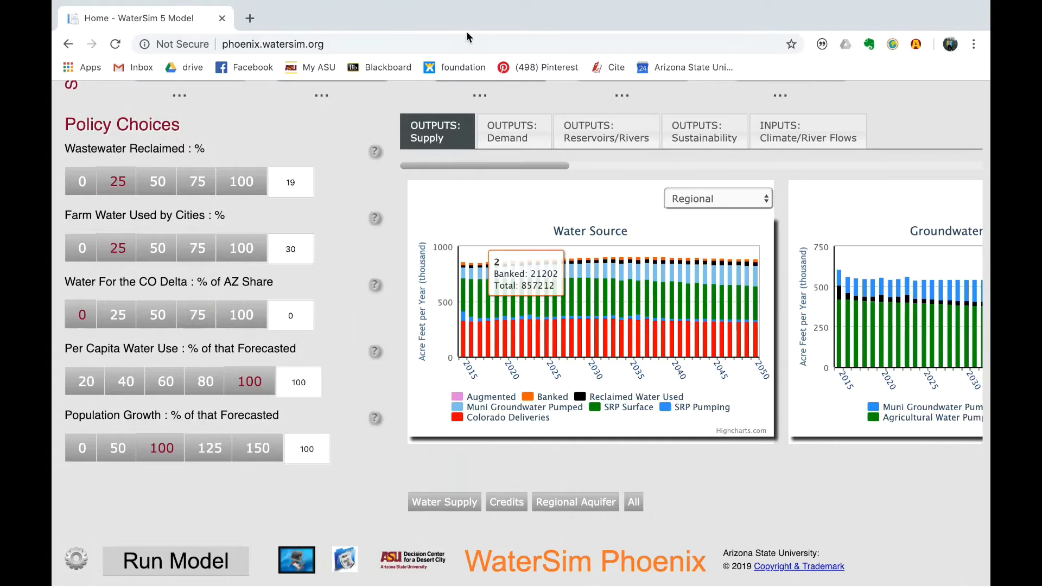
Read the explanations of the Sustainability Indicators in general and of the Environment indicator, closing each one.
{"action": "scroll", "coordinate": [398, 184], "scroll_direction": "up", "scroll_amount": 3}
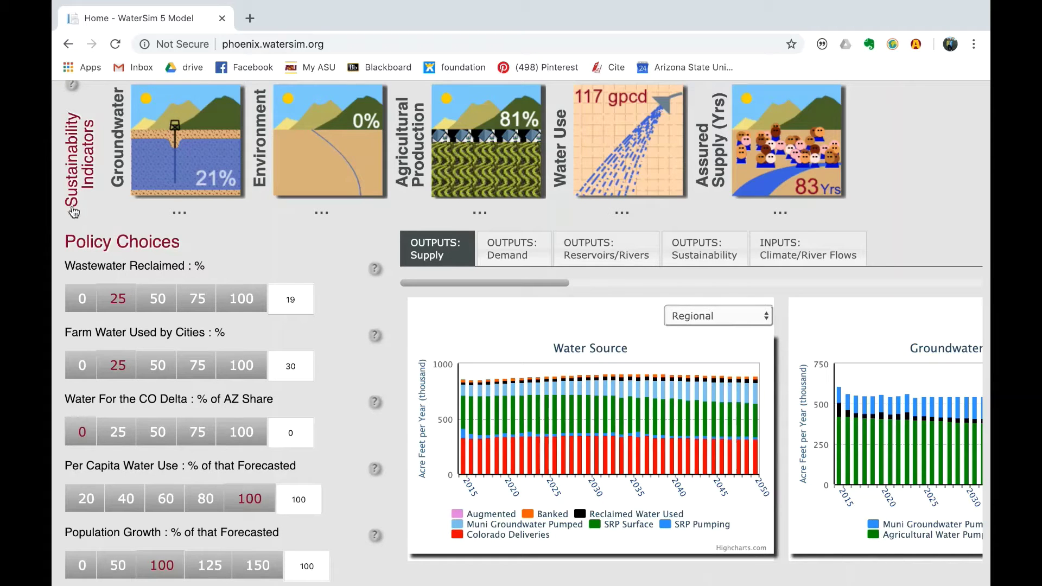
{"action": "left_click_drag", "start_coordinate": [73, 213], "coordinate": [86, 117]}
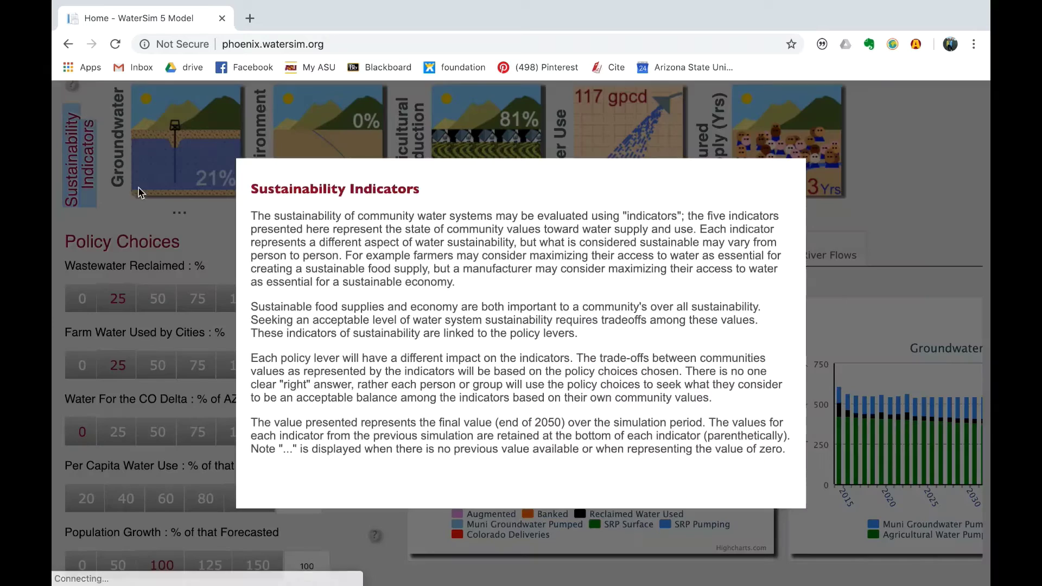
{"action": "left_click", "coordinate": [216, 228]}
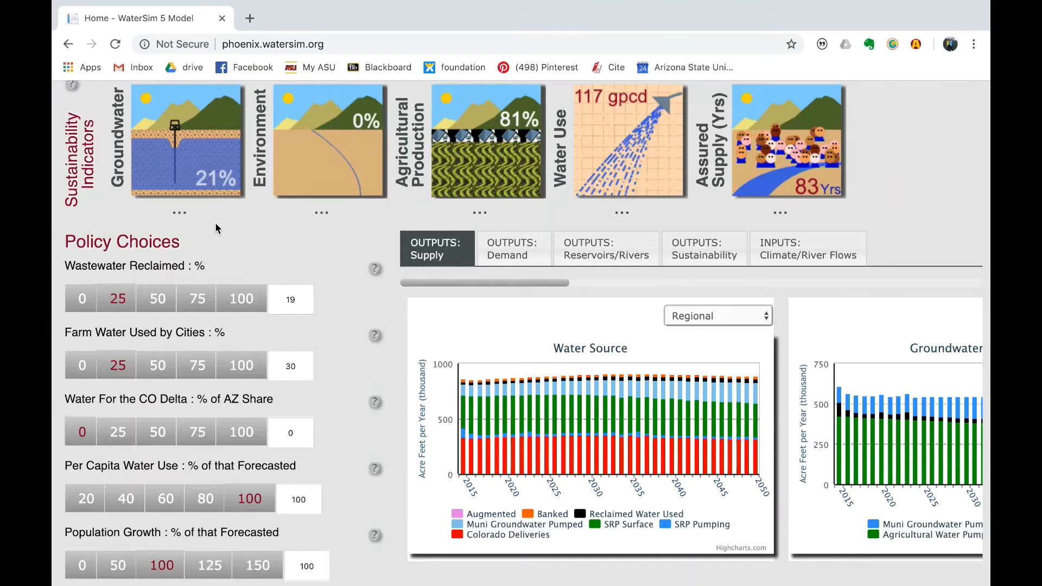
{"action": "scroll", "coordinate": [215, 222], "scroll_direction": "up", "scroll_amount": 1}
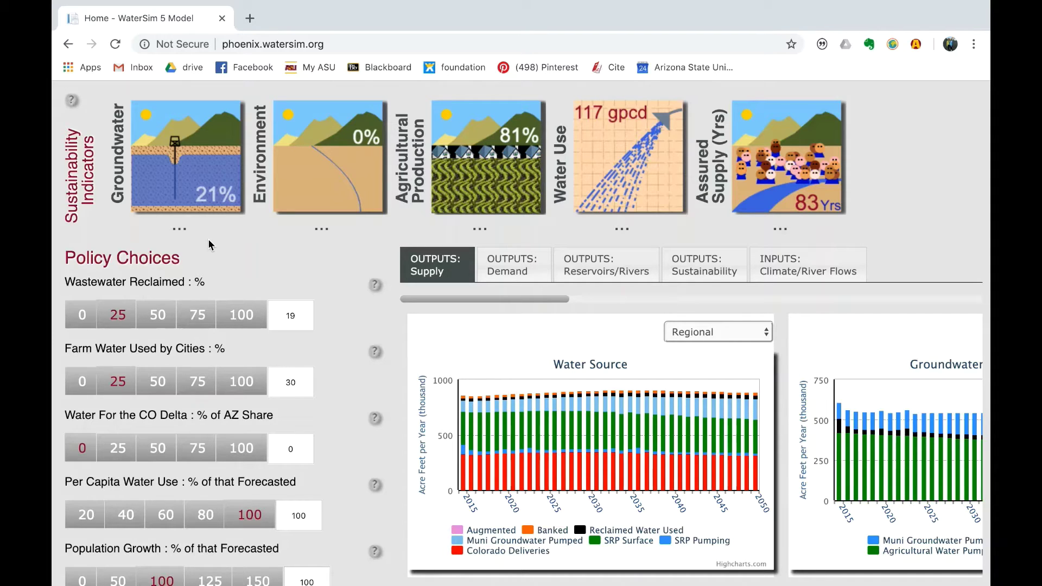
{"action": "left_click", "coordinate": [330, 171]}
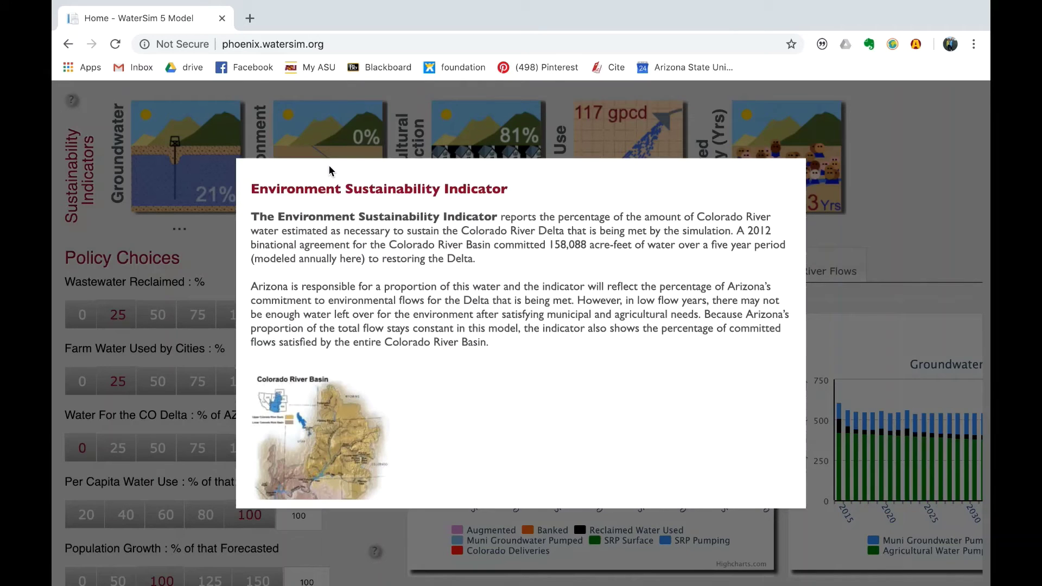
{"action": "left_click", "coordinate": [857, 228]}
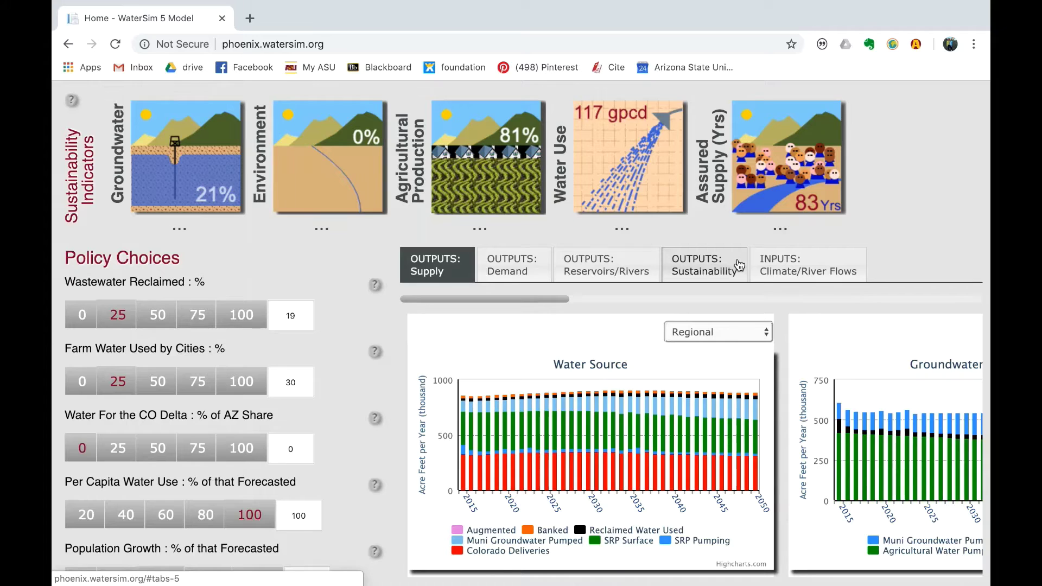
Browse the model's Demand, Reservoirs/Rivers and Sustainability output charts.
{"action": "left_click", "coordinate": [534, 273]}
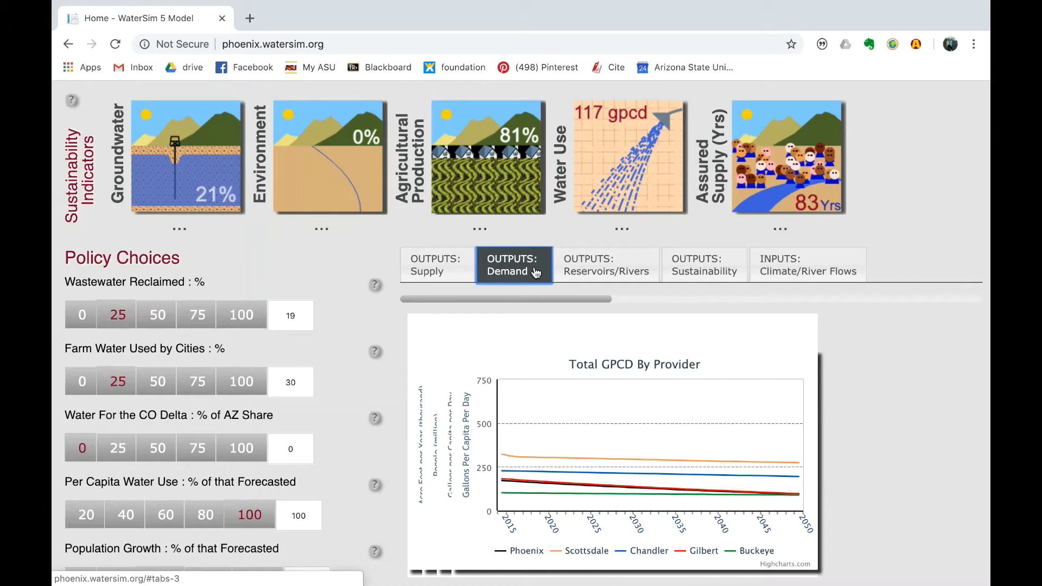
{"action": "left_click", "coordinate": [578, 267]}
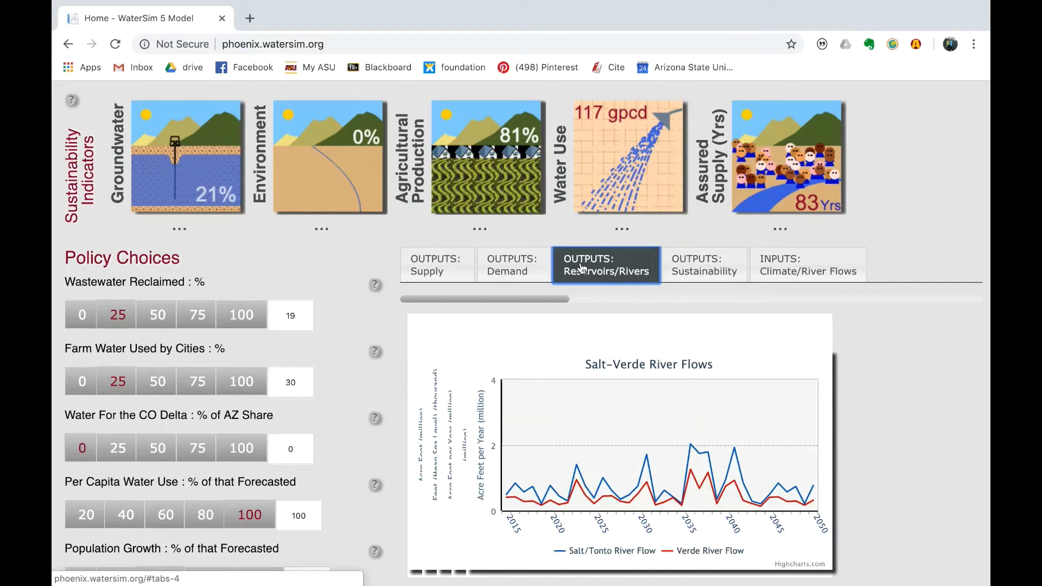
{"action": "left_click", "coordinate": [681, 269]}
{"action": "left_click", "coordinate": [540, 274]}
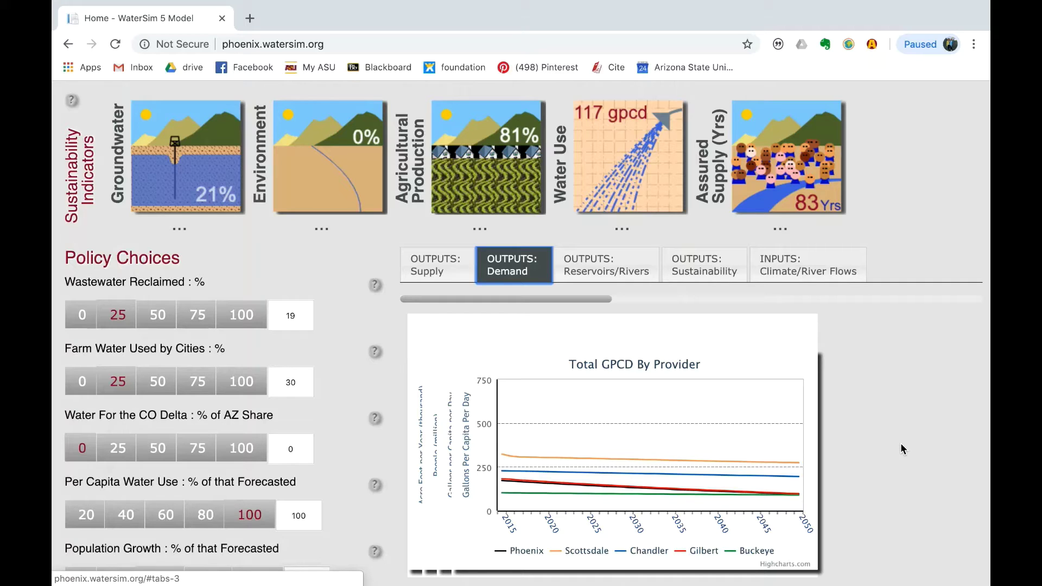
{"action": "left_click", "coordinate": [631, 263]}
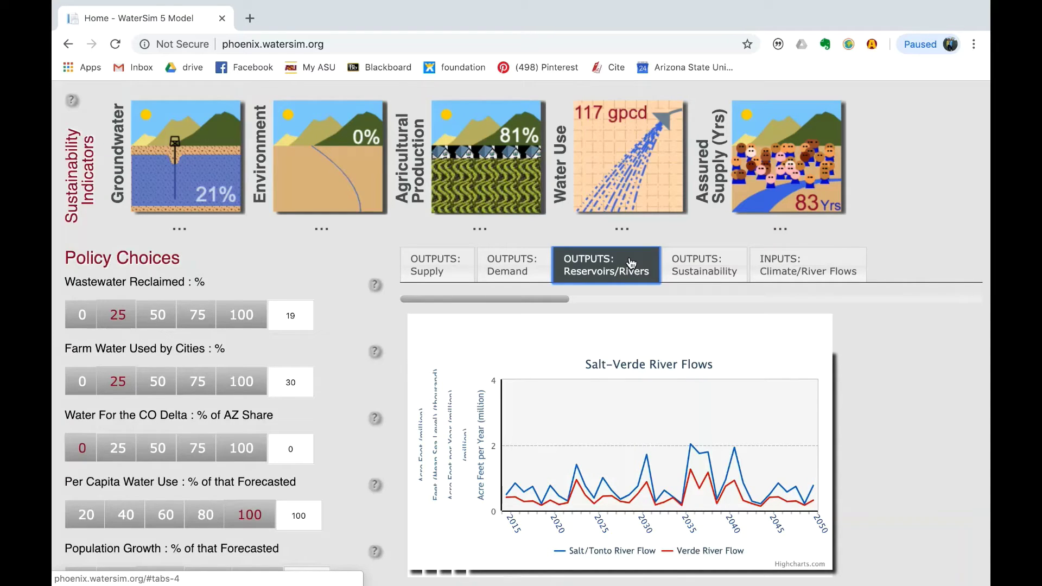
{"action": "left_click", "coordinate": [706, 268]}
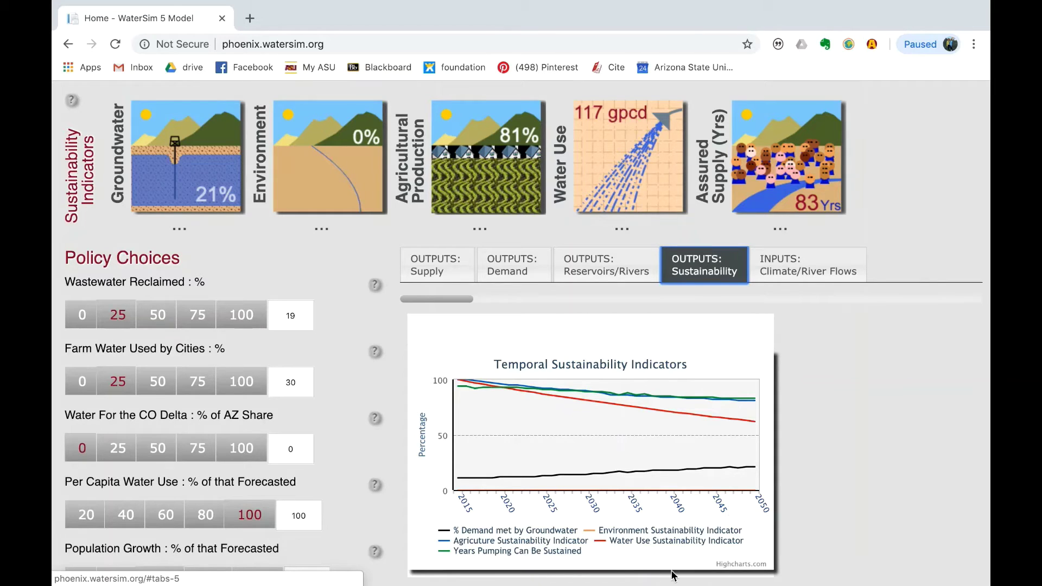
{"action": "mouse_move", "coordinate": [597, 5]}
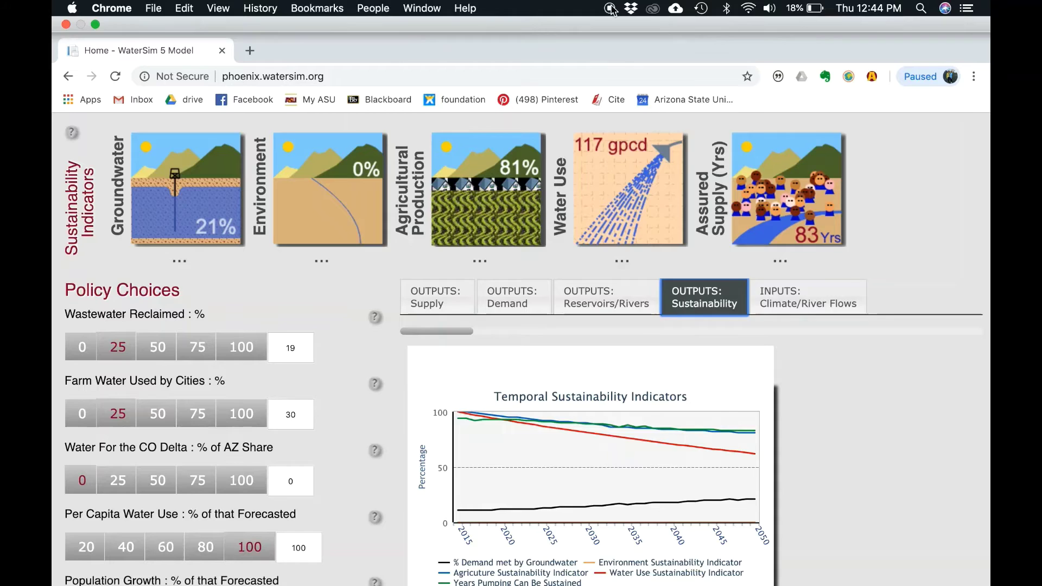
In the Climate/River Flows inputs, review the climate effect settings and set the Thirty-year River Flow Record to Median flow years.
{"action": "left_click", "coordinate": [808, 265]}
{"action": "scroll", "coordinate": [893, 220], "scroll_direction": "down", "scroll_amount": 3}
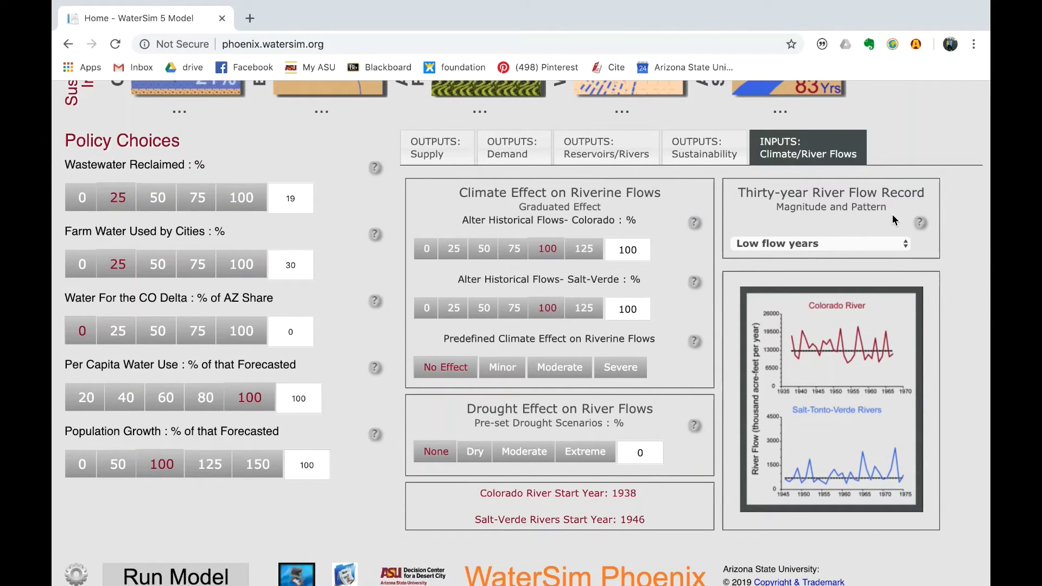
{"action": "left_click_drag", "start_coordinate": [460, 191], "coordinate": [645, 235]}
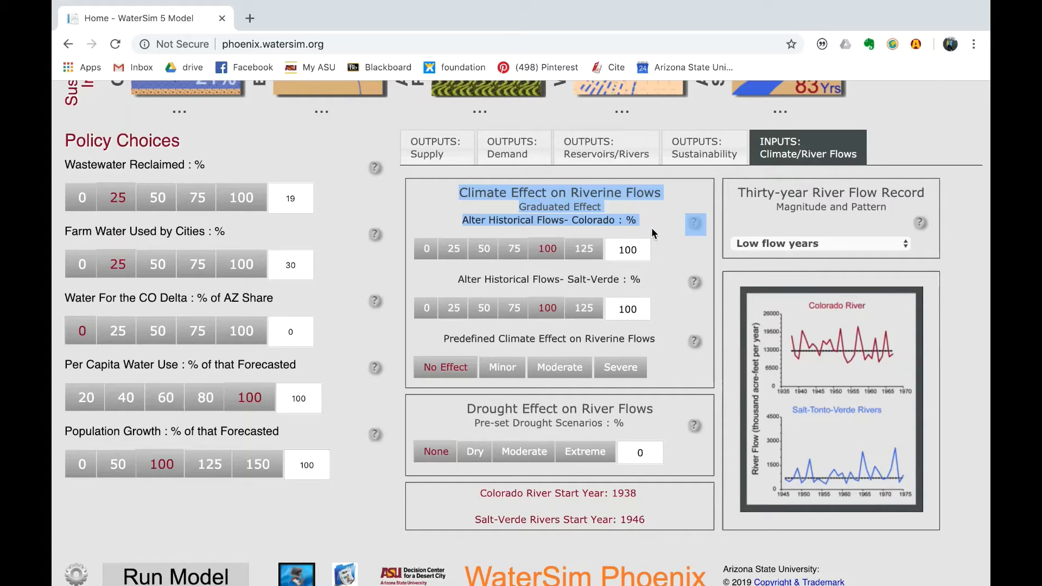
{"action": "left_click_drag", "start_coordinate": [459, 279], "coordinate": [644, 283]}
{"action": "left_click", "coordinate": [387, 275]}
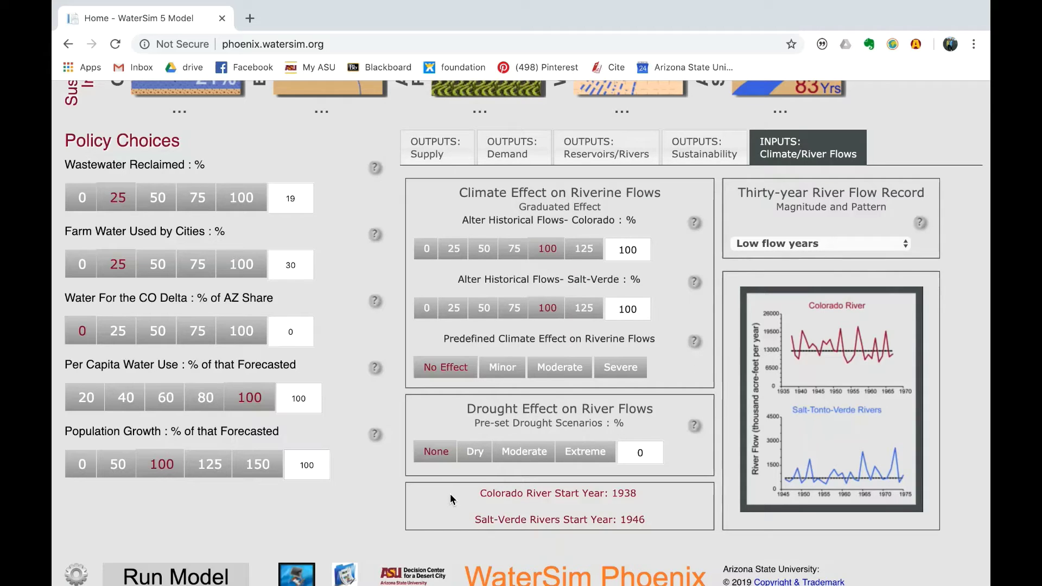
{"action": "left_click", "coordinate": [845, 249]}
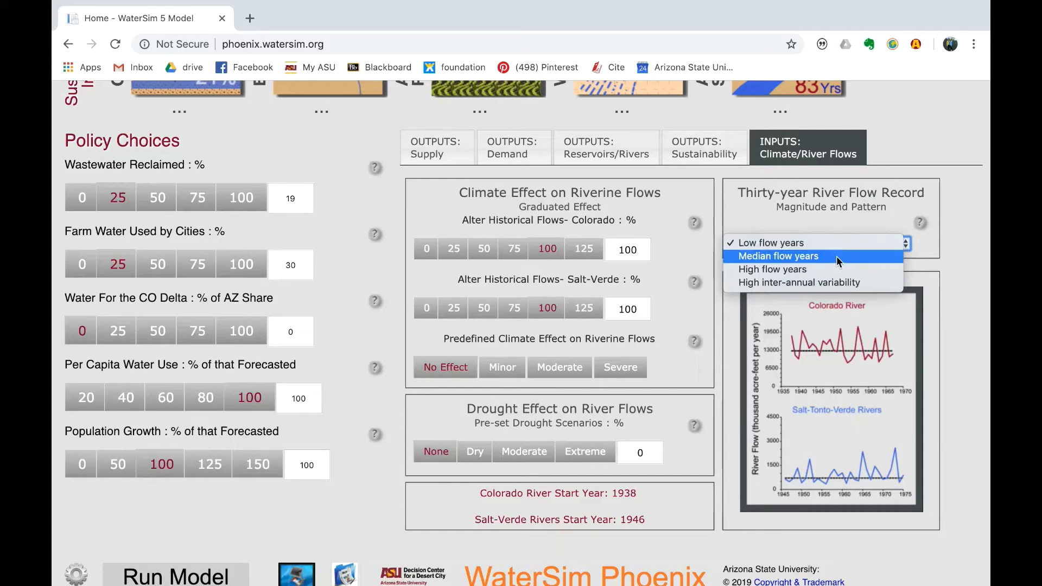
{"action": "left_click", "coordinate": [837, 258]}
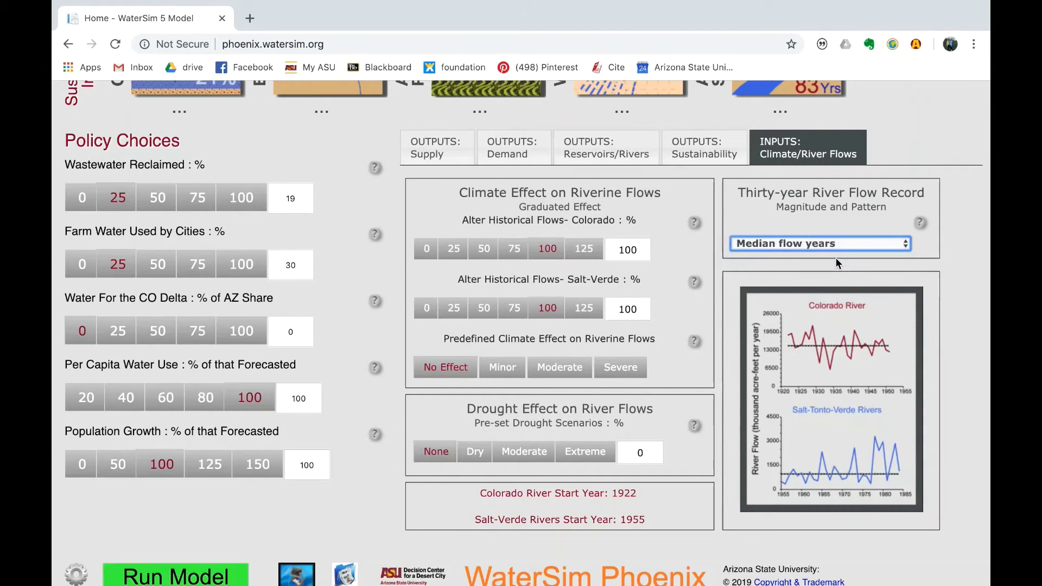
Review the options for the Thirty-year River Flow Record, keeping Median flow years selected.
{"action": "left_click", "coordinate": [865, 250]}
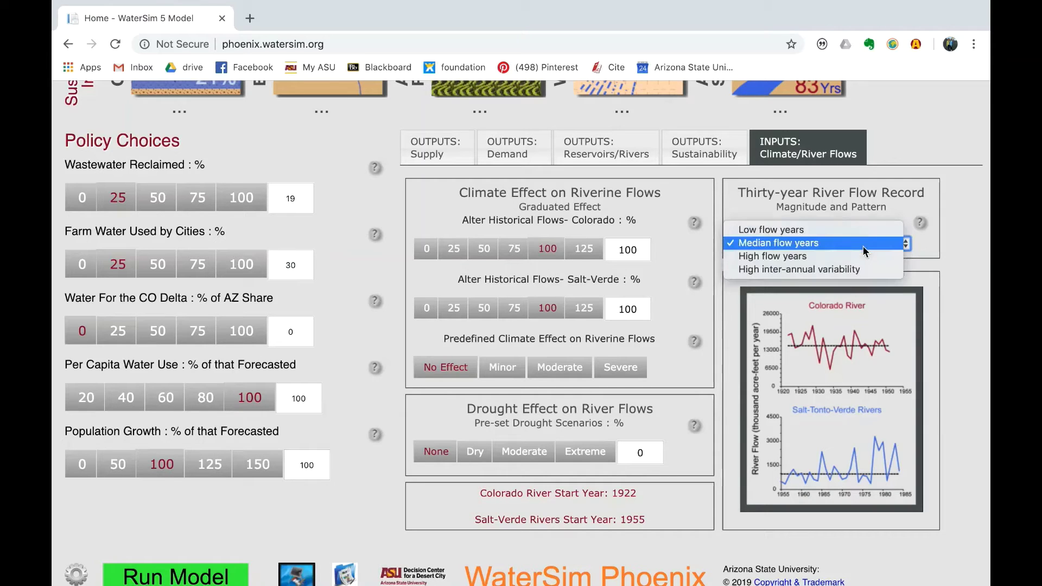
{"action": "left_click", "coordinate": [866, 250]}
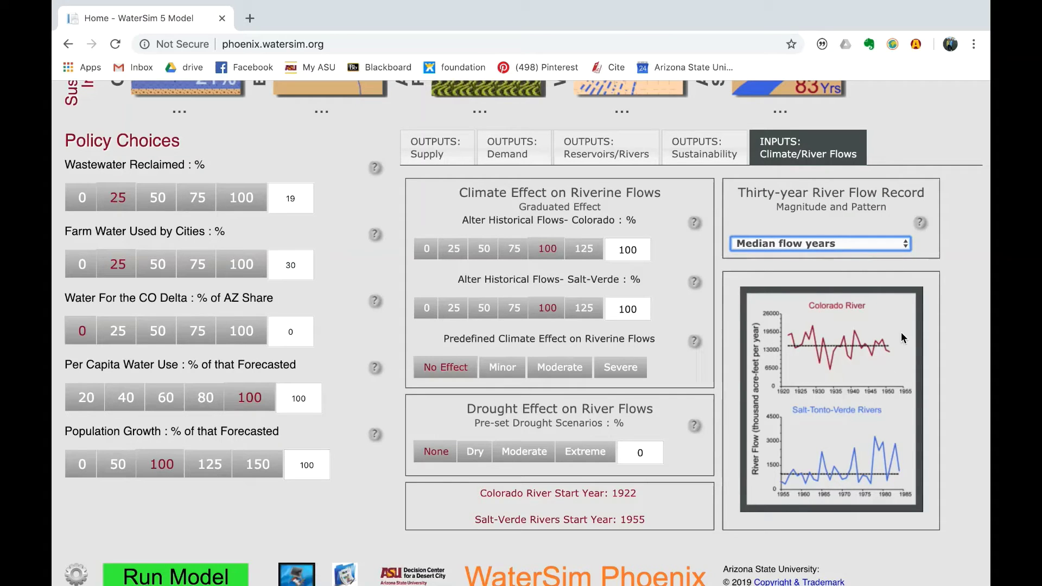
{"action": "left_click", "coordinate": [928, 129]}
Show the Supply outputs and review the regions and cities available for the Water Source chart, keeping Regional.
{"action": "scroll", "coordinate": [929, 129], "scroll_direction": "up", "scroll_amount": 2}
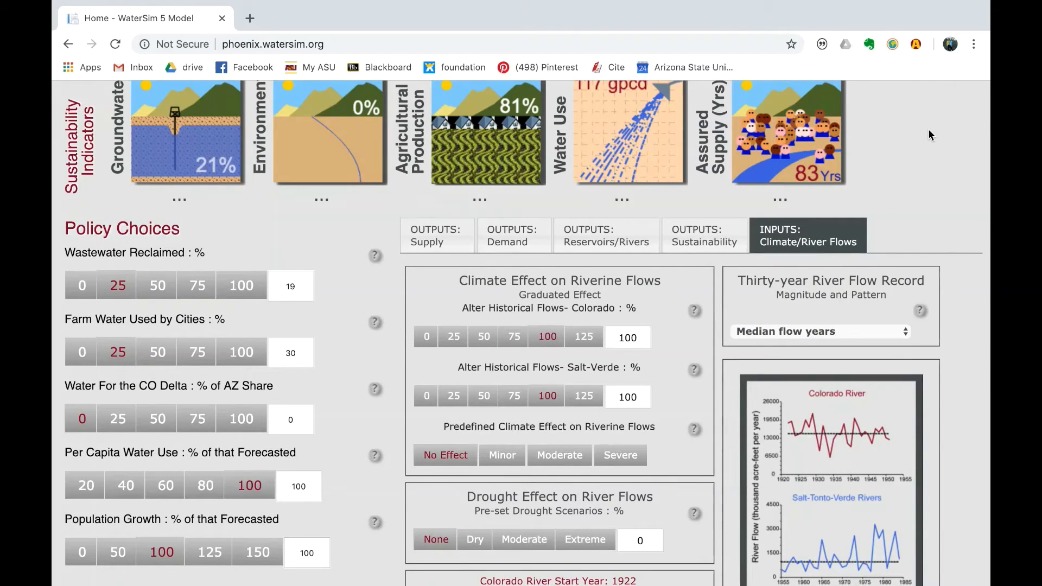
{"action": "left_click", "coordinate": [448, 180]}
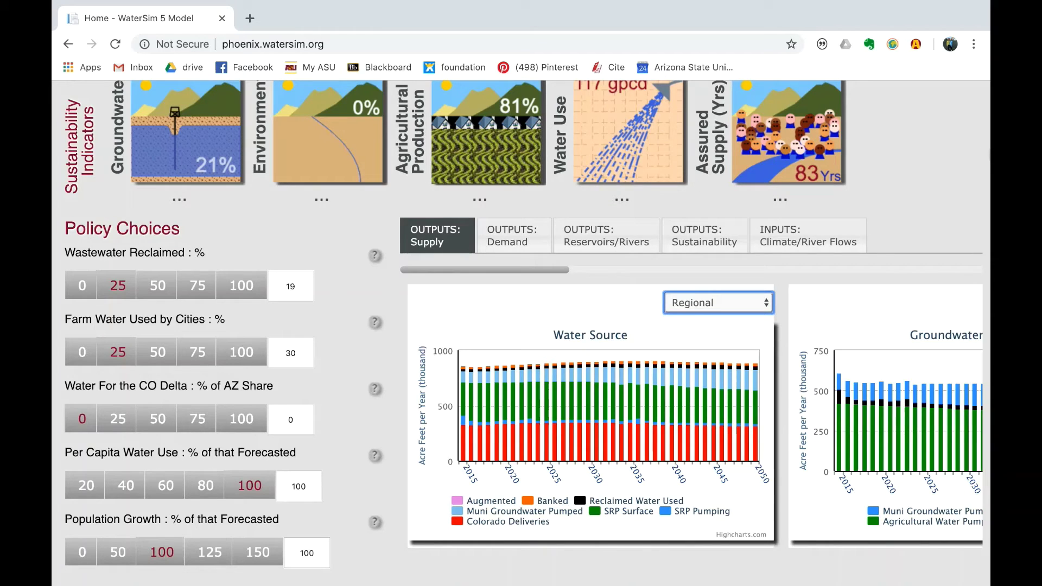
{"action": "key", "text": "space"}
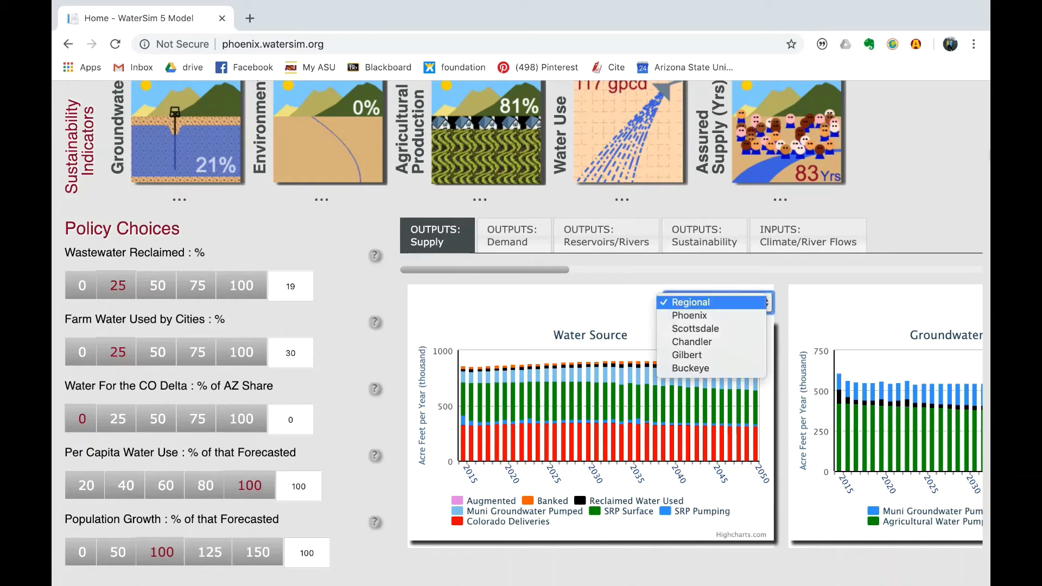
{"action": "left_click", "coordinate": [741, 307]}
{"action": "left_click", "coordinate": [904, 219]}
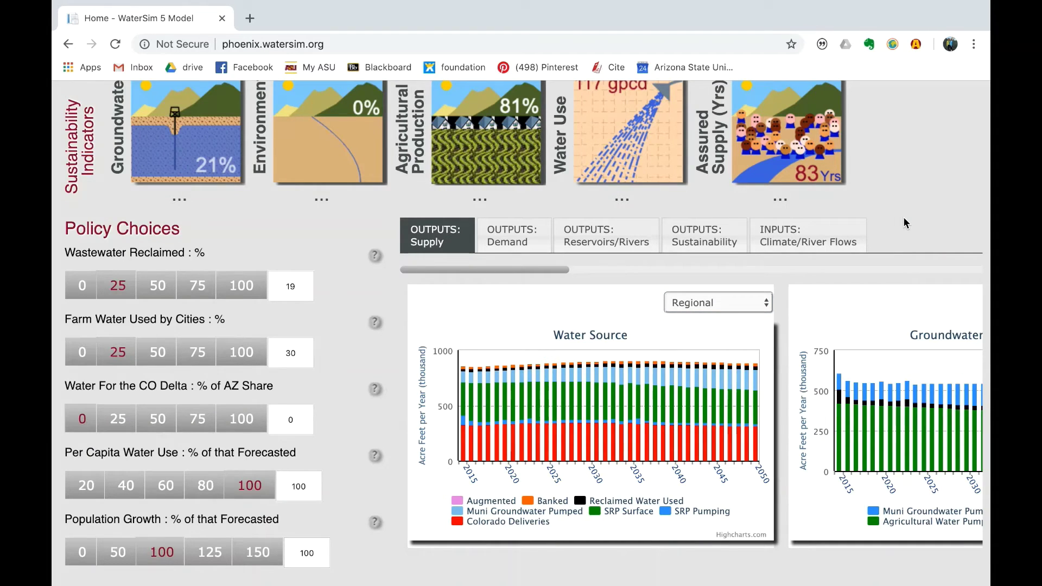
Set Per Capita Water Use to 20% of that forecasted and run the model.
{"action": "scroll", "coordinate": [904, 218], "scroll_direction": "up", "scroll_amount": 1}
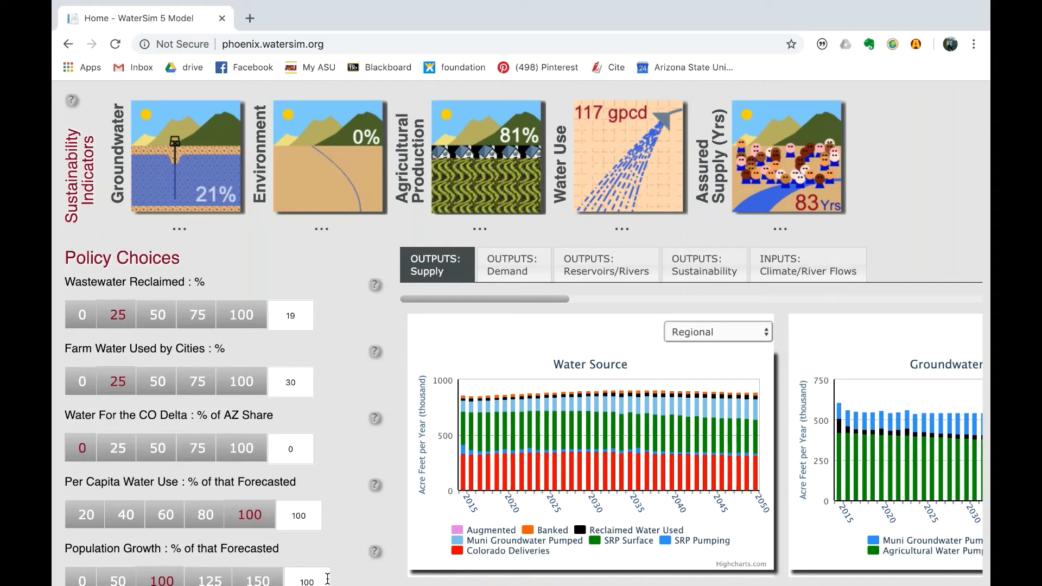
{"action": "scroll", "coordinate": [327, 579], "scroll_direction": "down", "scroll_amount": 1}
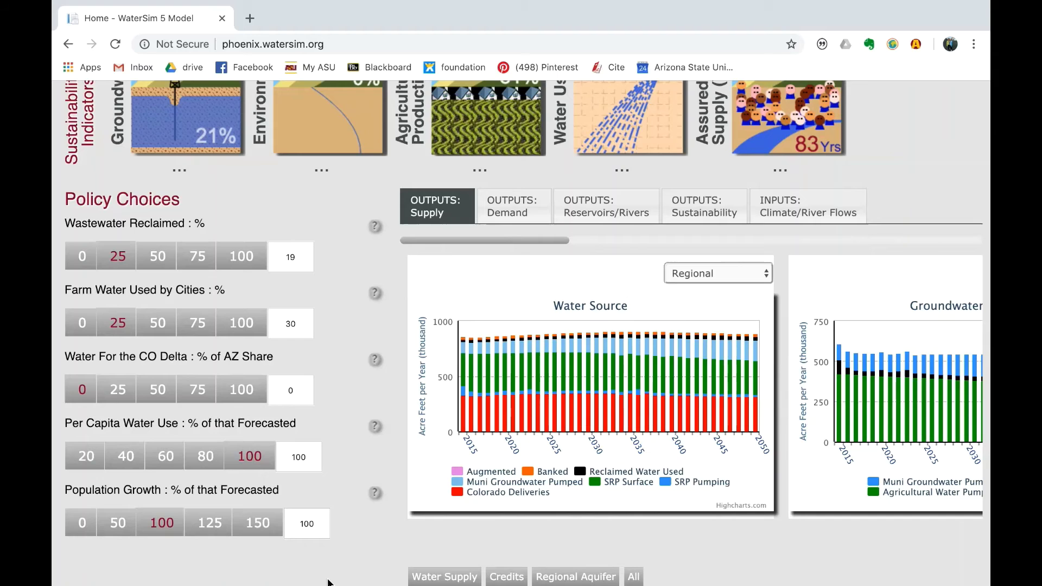
{"action": "scroll", "coordinate": [327, 582], "scroll_direction": "down", "scroll_amount": 1}
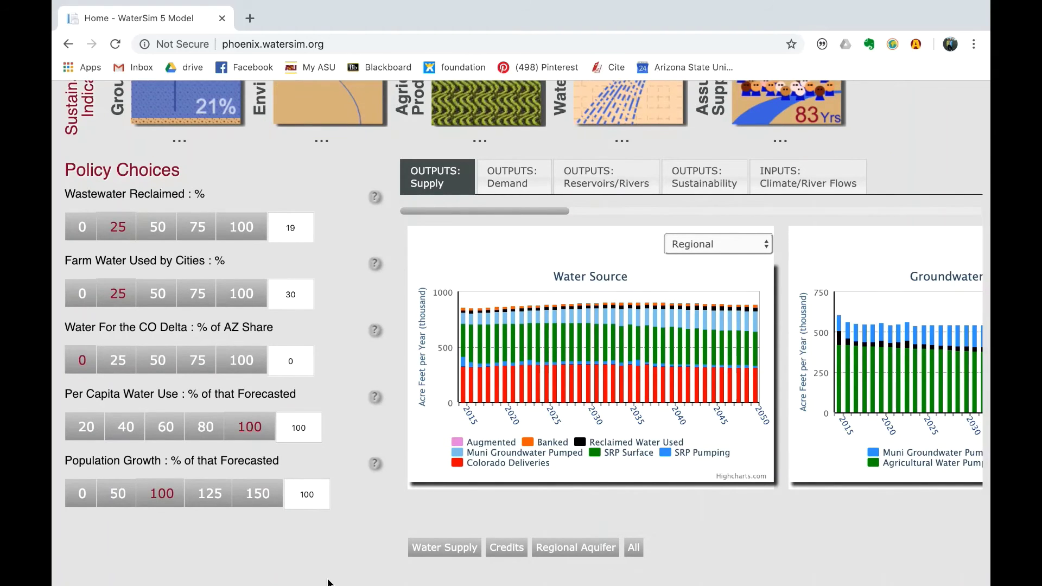
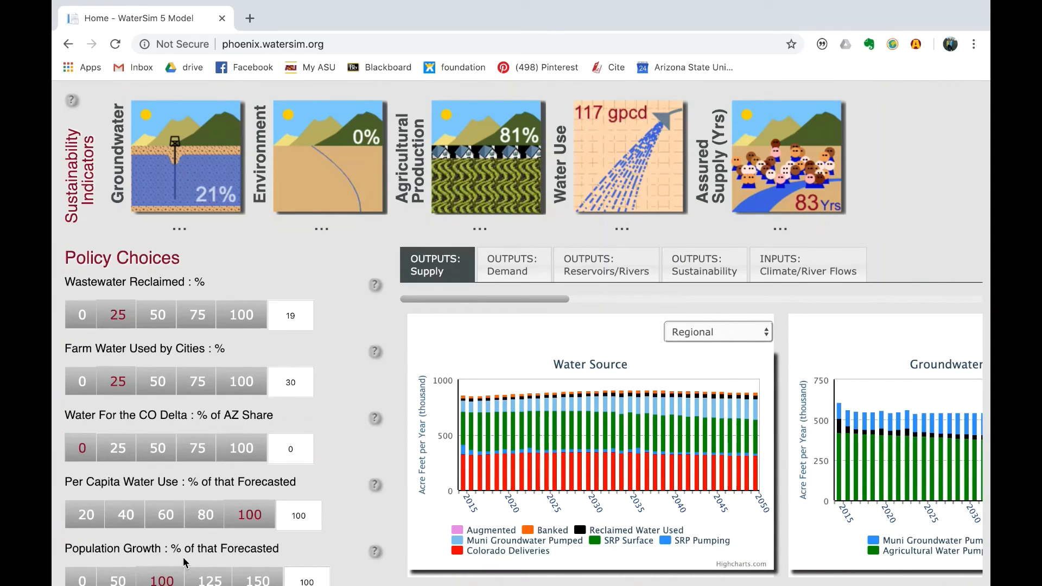
{"action": "left_click", "coordinate": [88, 517]}
{"action": "scroll", "coordinate": [355, 317], "scroll_direction": "down", "scroll_amount": 3}
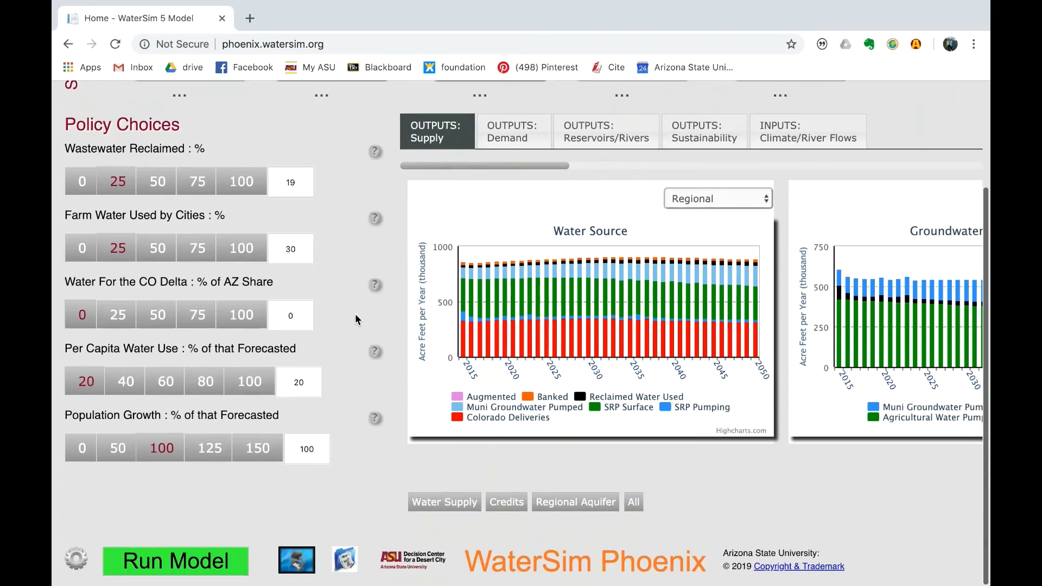
{"action": "left_click", "coordinate": [203, 575]}
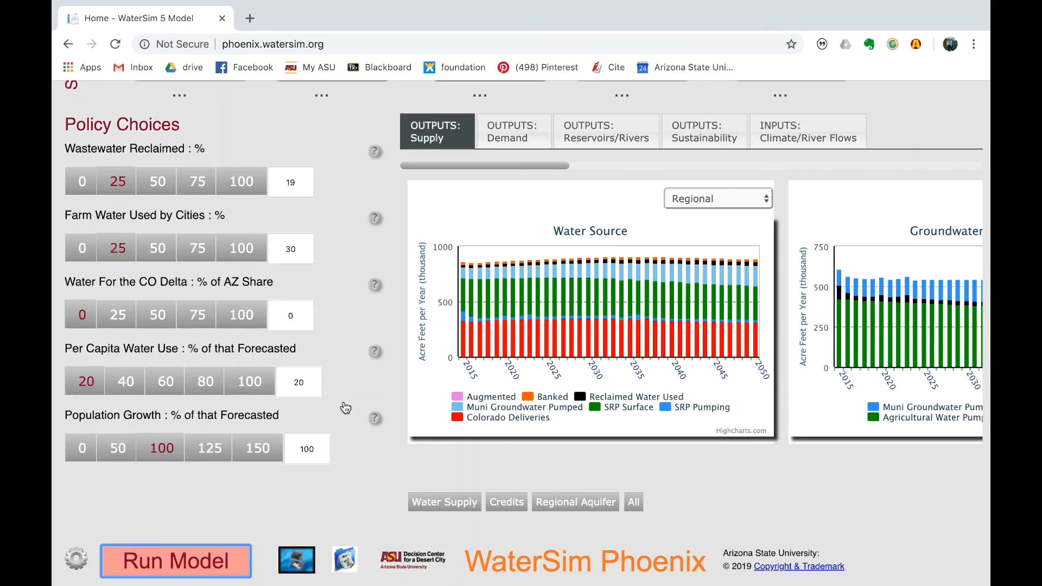
Check the Sustainability Indicators after the run and browse the Demand, Sustainability and Reservoirs/Rivers output charts.
{"action": "scroll", "coordinate": [346, 408], "scroll_direction": "up", "scroll_amount": 3}
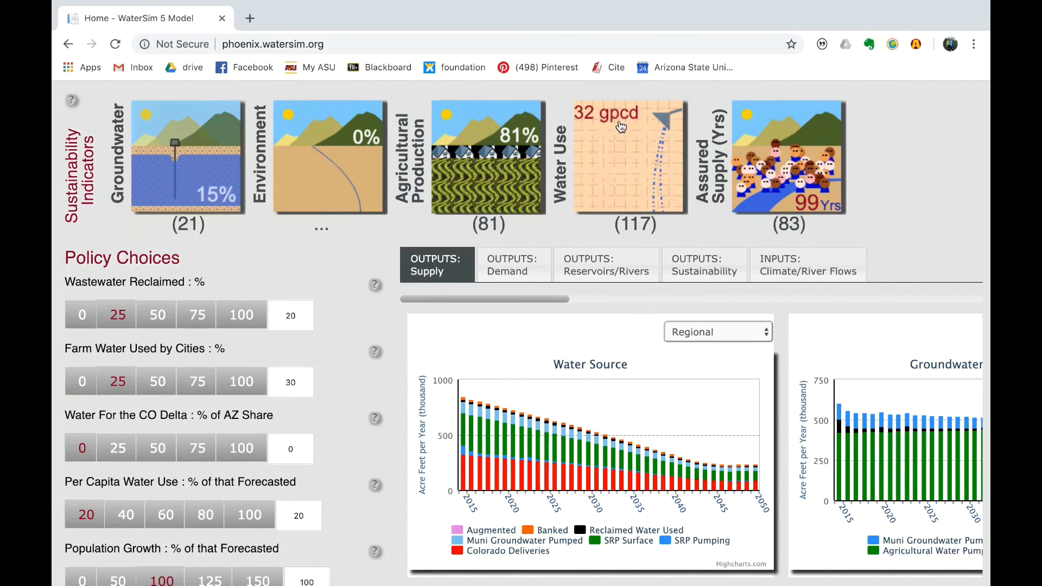
{"action": "left_click", "coordinate": [529, 266]}
{"action": "left_click", "coordinate": [689, 270]}
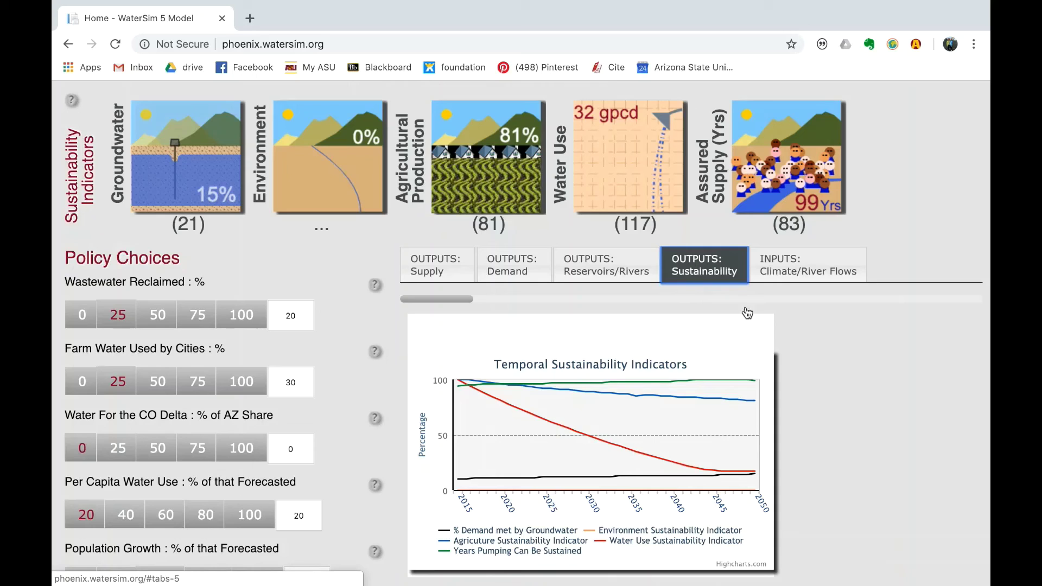
{"action": "key", "text": "Right"}
{"action": "key", "text": "Left"}
{"action": "key", "text": "Left"}
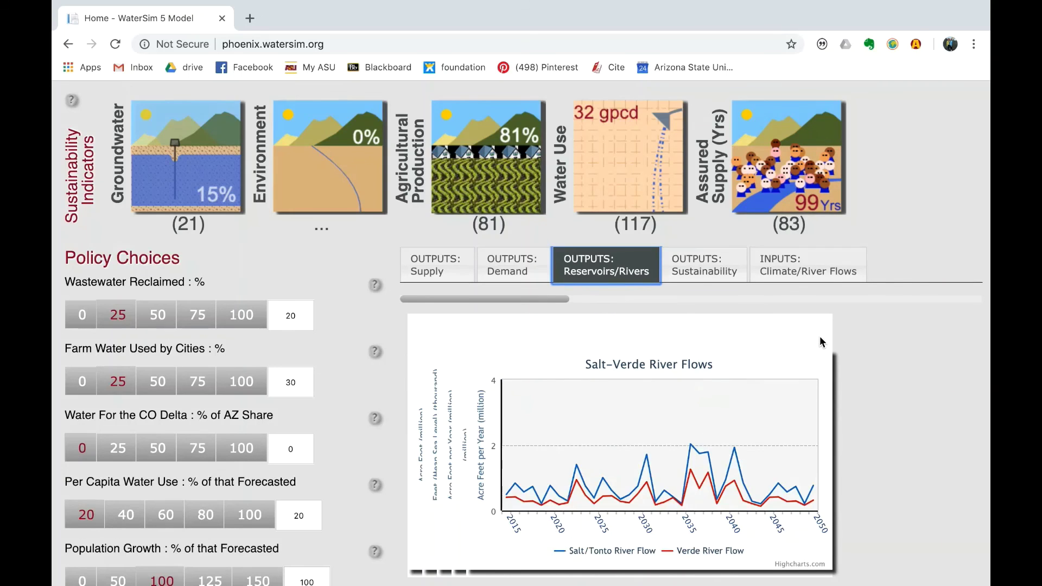
{"action": "left_click", "coordinate": [906, 253]}
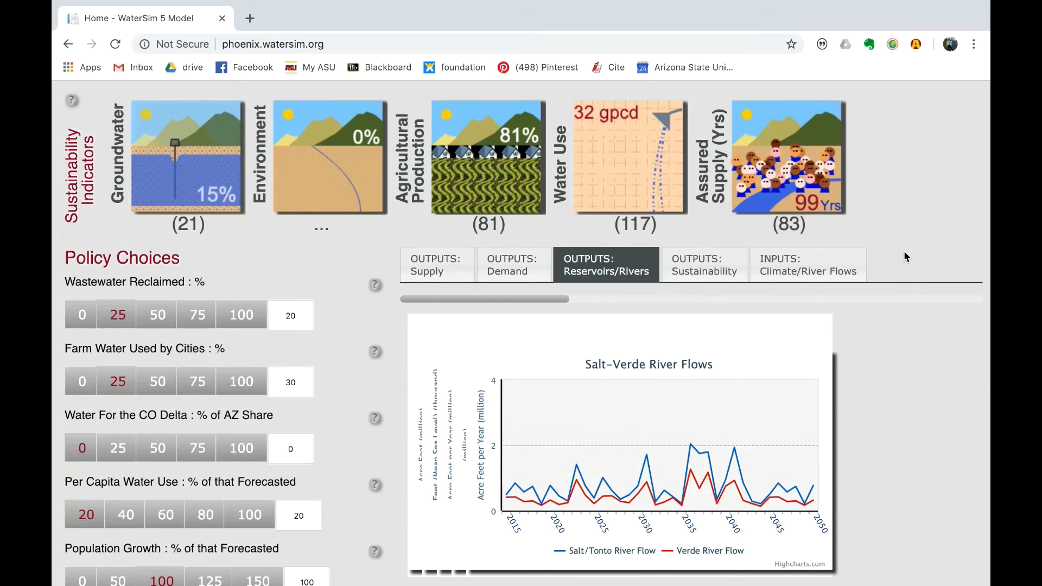
{"action": "scroll", "coordinate": [598, 427], "scroll_direction": "down", "scroll_amount": 1}
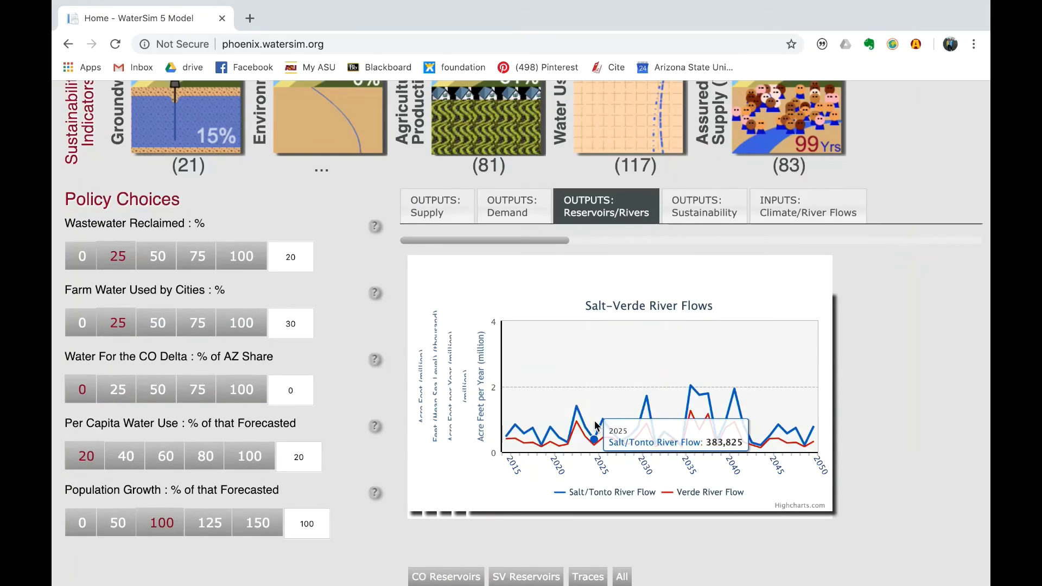
Examine the Supply and Demand output charts for the new run and return to the Reservoirs/Rivers charts.
{"action": "left_click", "coordinate": [424, 211]}
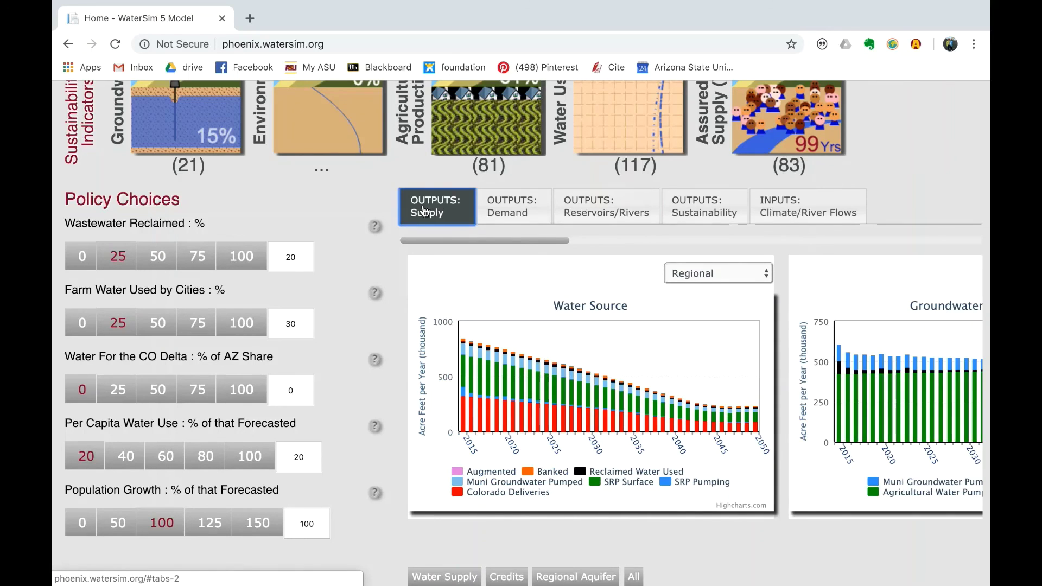
{"action": "mouse_move", "coordinate": [503, 247]}
{"action": "left_mouse_down"}
{"action": "mouse_move", "coordinate": [780, 226]}
{"action": "mouse_move", "coordinate": [623, 226]}
{"action": "mouse_move", "coordinate": [493, 249]}
{"action": "left_mouse_up"}
{"action": "left_click", "coordinate": [513, 219]}
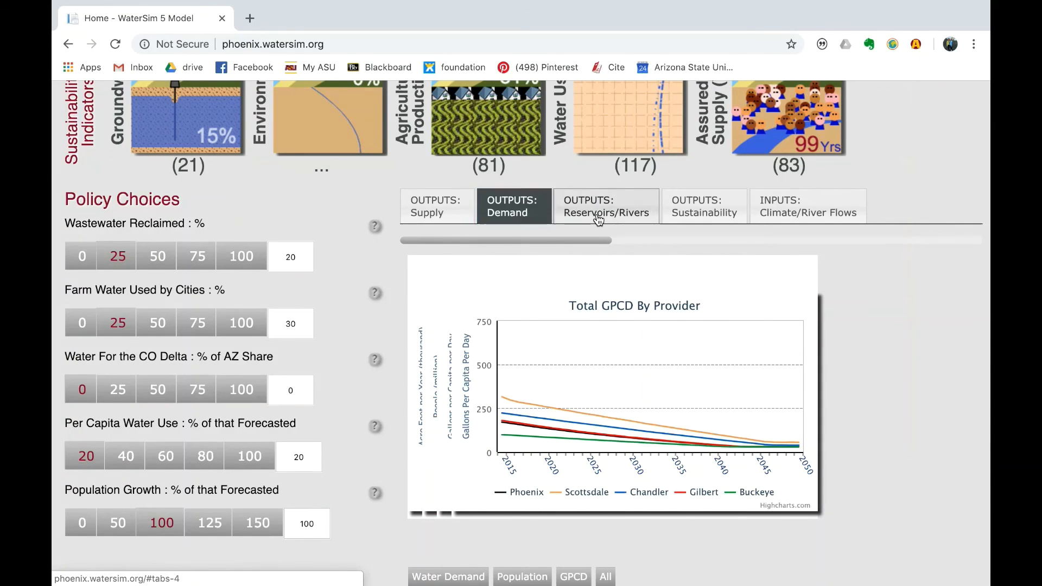
{"action": "left_click", "coordinate": [598, 218]}
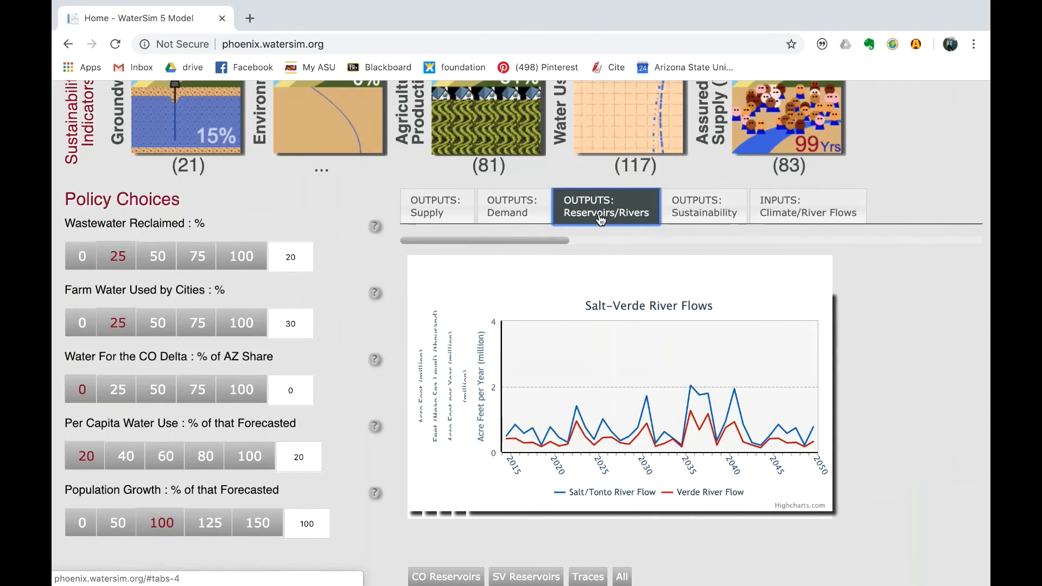
{"action": "left_click_drag", "start_coordinate": [551, 247], "coordinate": [490, 243]}
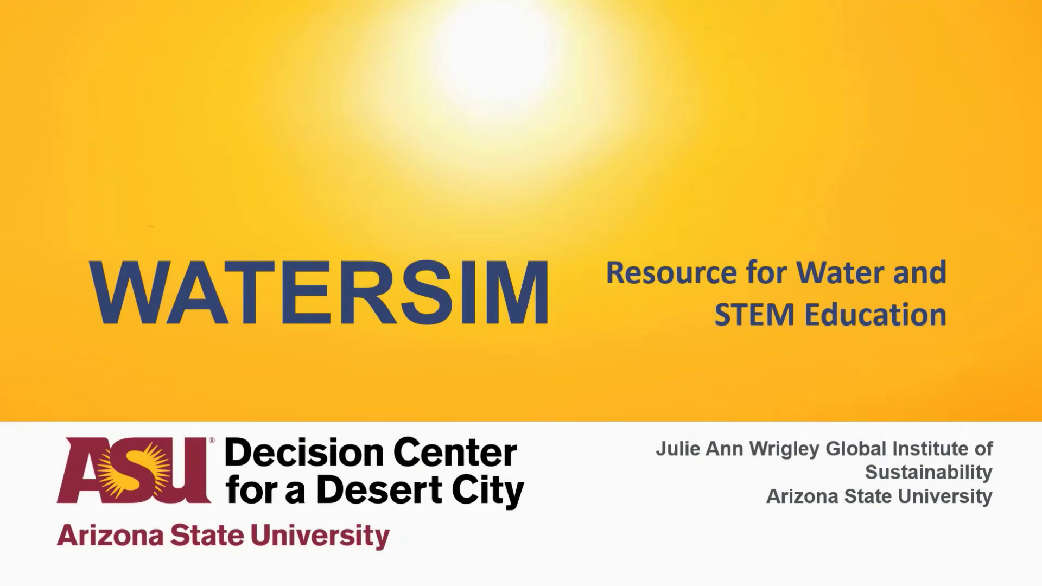